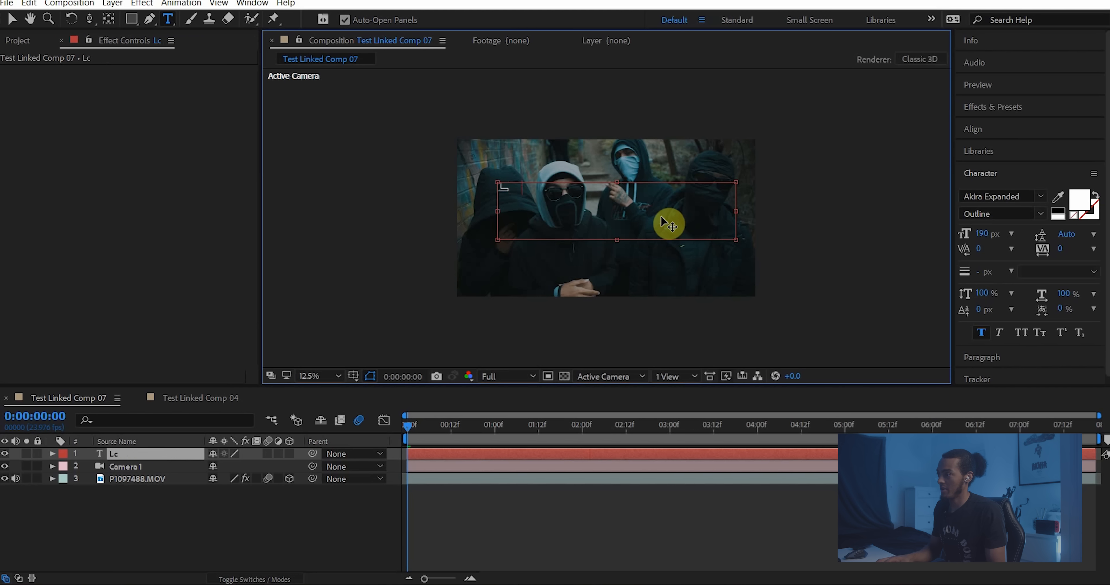
# Step: Complete the title text as "Locked up" and move it to the middle of the footage at 0:00:01:07, using Quarter preview resolution
pyautogui.write('cked up')
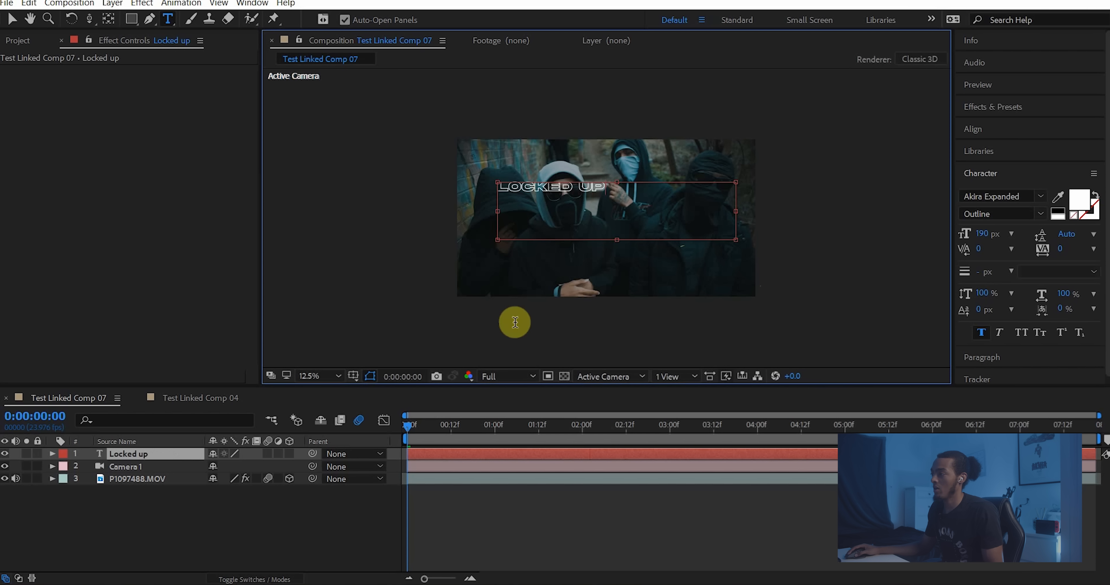
pyautogui.moveTo(456, 428); pyautogui.dragTo(519, 427)
pyautogui.press('v')
pyautogui.hotkey('ctrl', 'shift', 'j')
pyautogui.moveTo(590, 186); pyautogui.dragTo(638, 211)
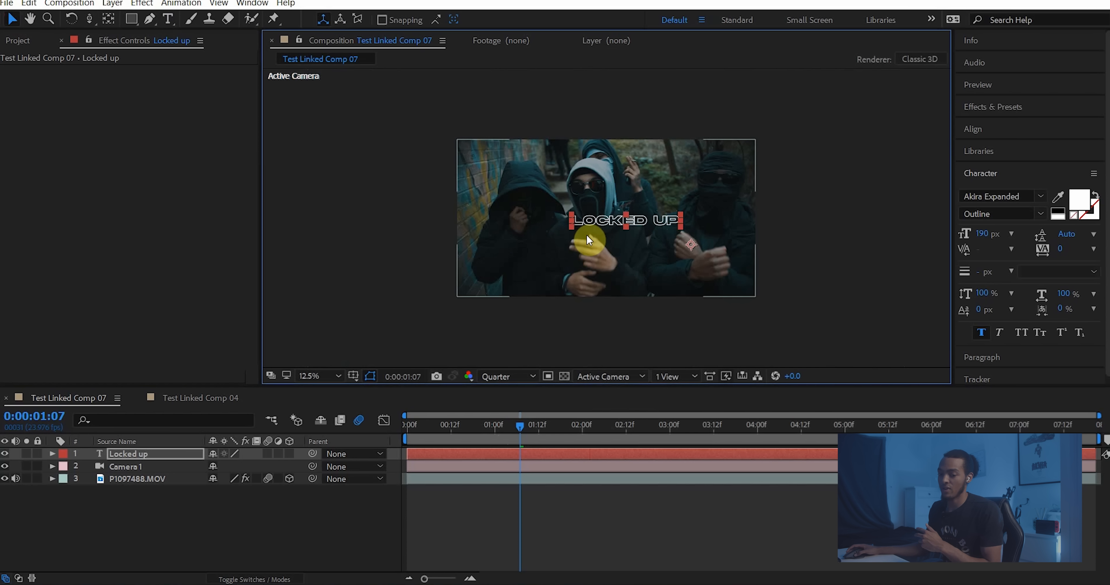
# Step: Place the title layer below Camera 1 and keyframe its Position to slide in from beyond the footage's left edge between 0:00:00:22 and 0:00:01:07
pyautogui.moveTo(168, 454); pyautogui.dragTo(174, 469)
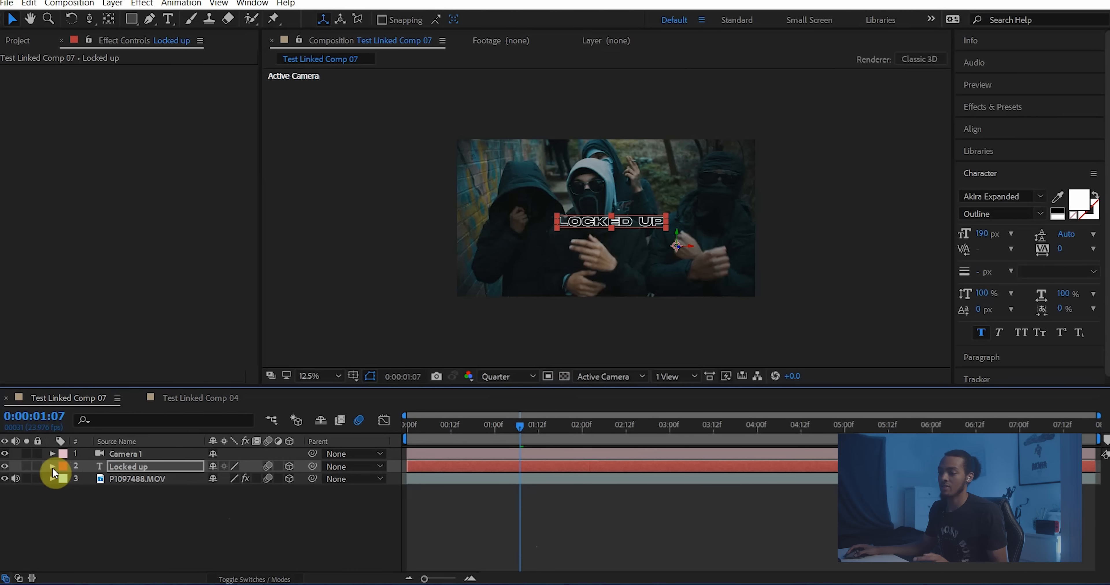
pyautogui.click(52, 467)
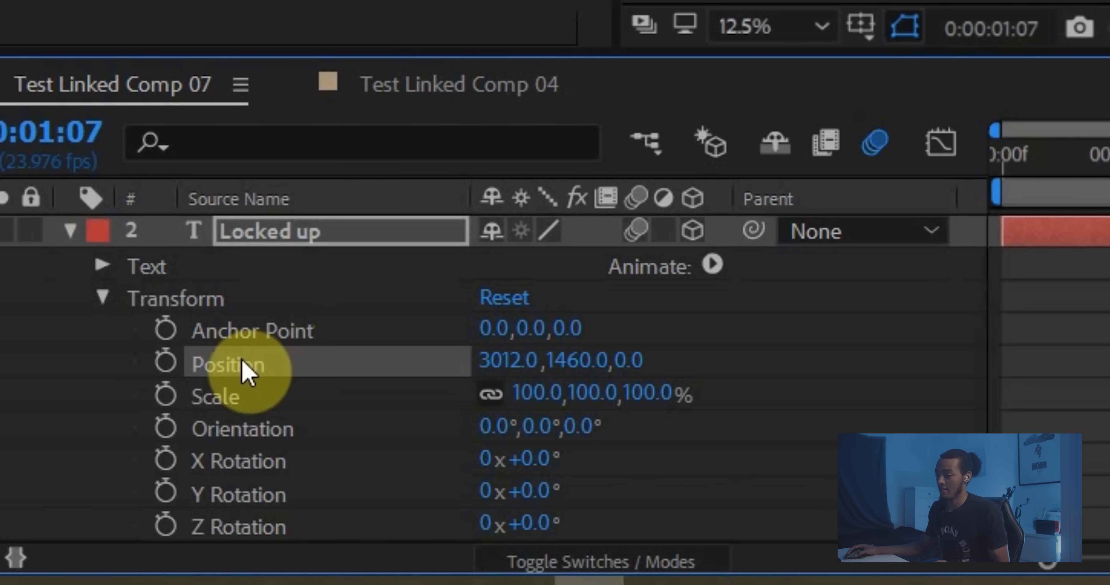
pyautogui.click(165, 362)
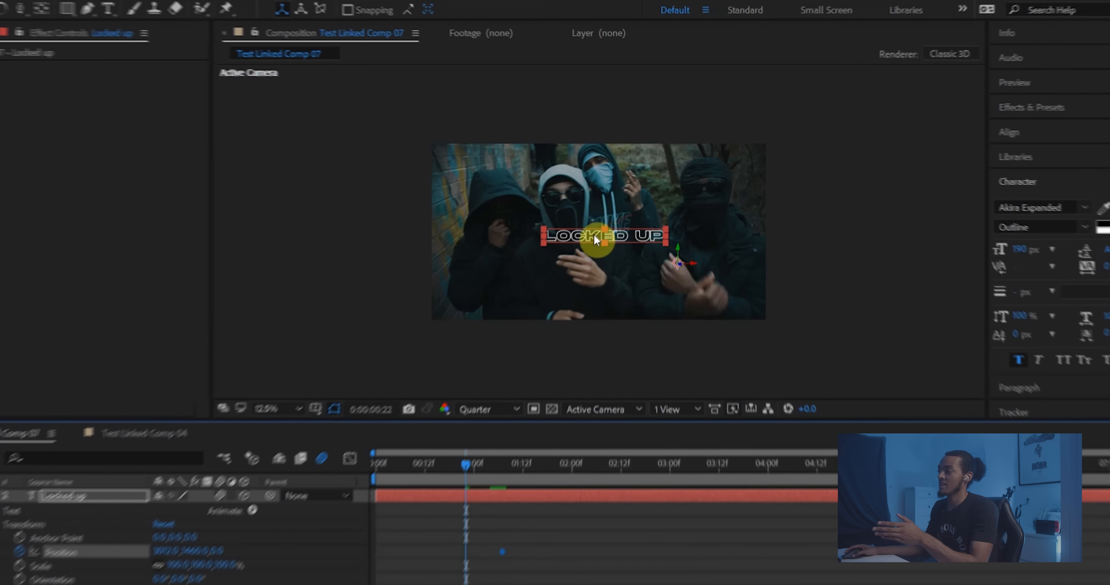
pyautogui.moveTo(593, 233); pyautogui.dragTo(318, 229)
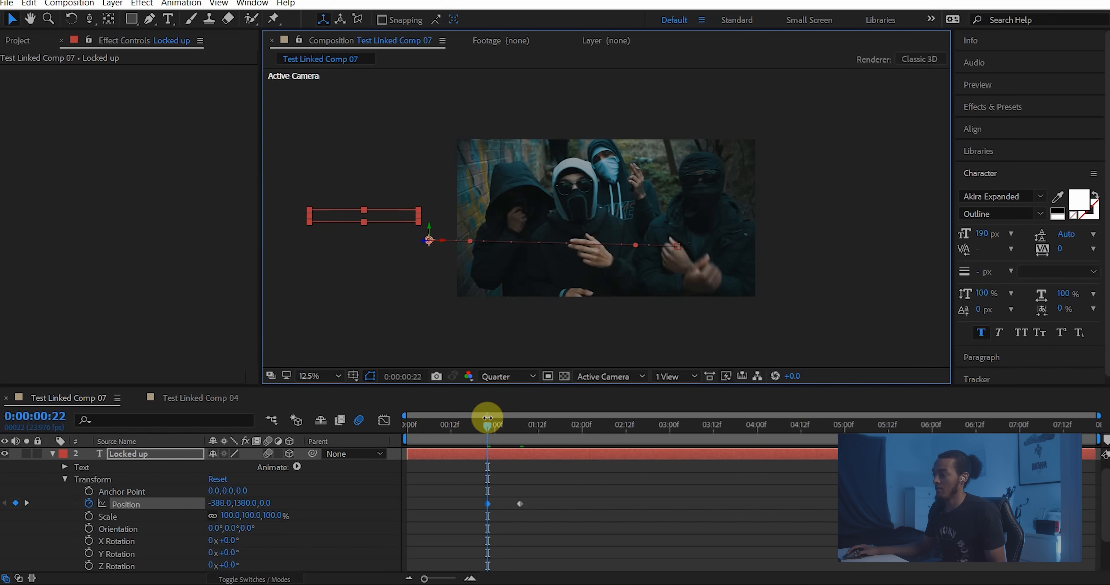
pyautogui.moveTo(487, 419); pyautogui.dragTo(523, 427)
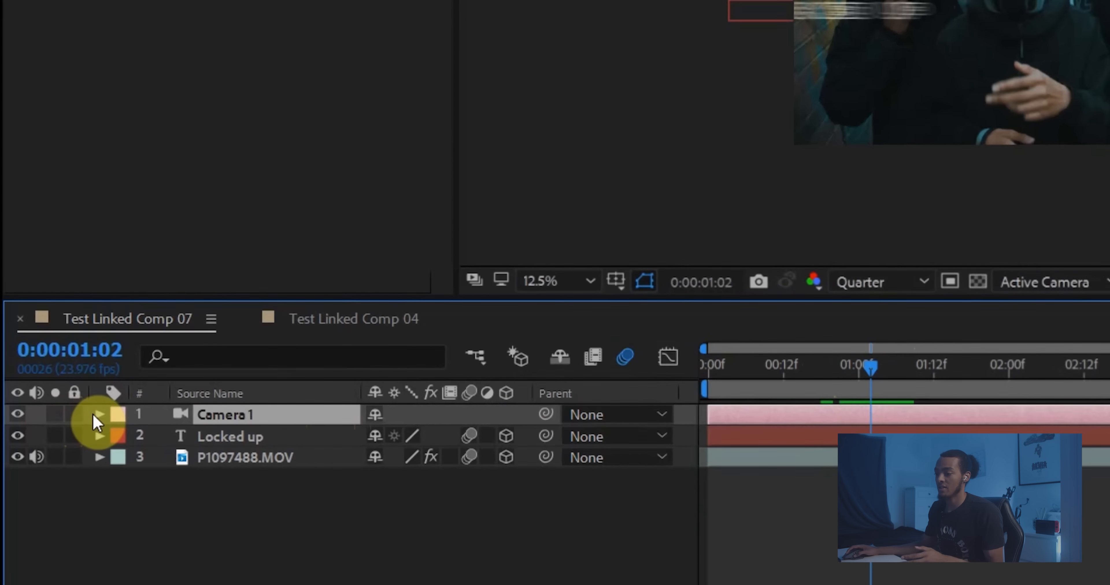
# Step: Turn on keyframing for all of Camera 1's Transform properties, from Point of Interest to Z Rotation, at 0:00:01:02
pyautogui.click(52, 454)
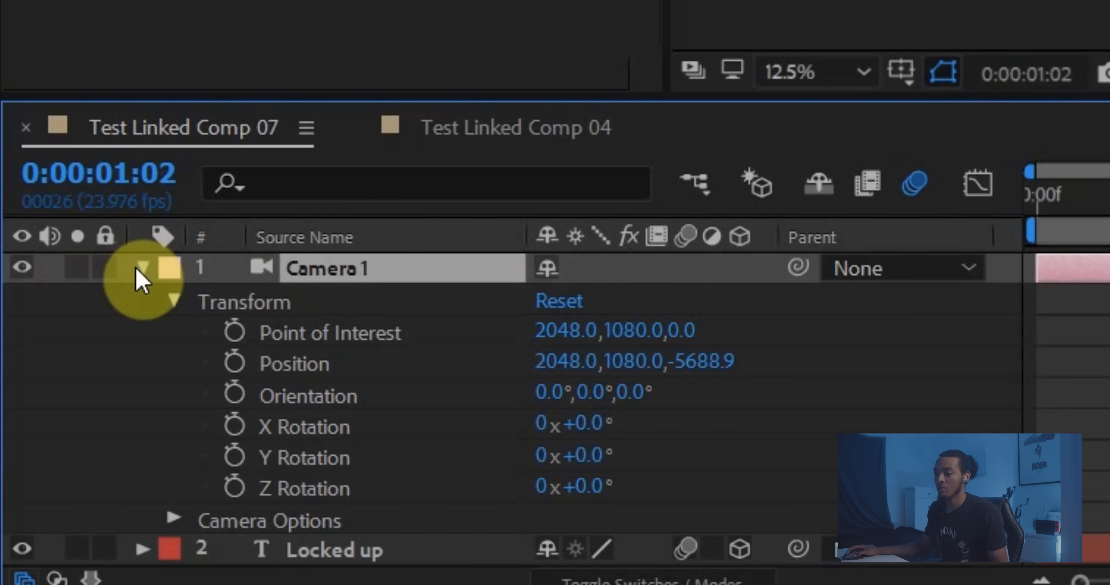
pyautogui.moveTo(201, 329); pyautogui.dragTo(302, 506)
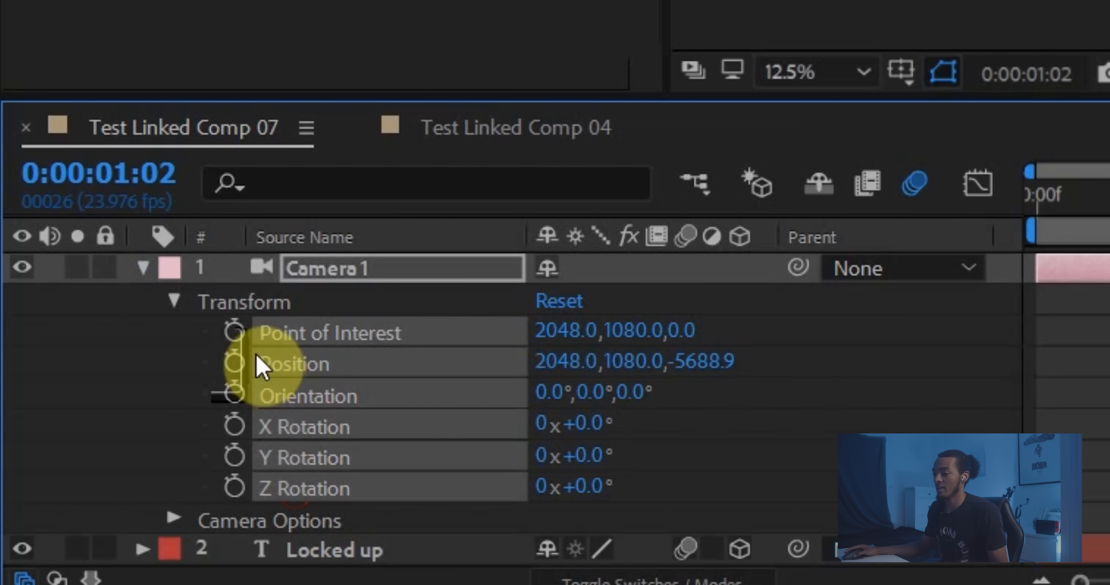
pyautogui.click(235, 363)
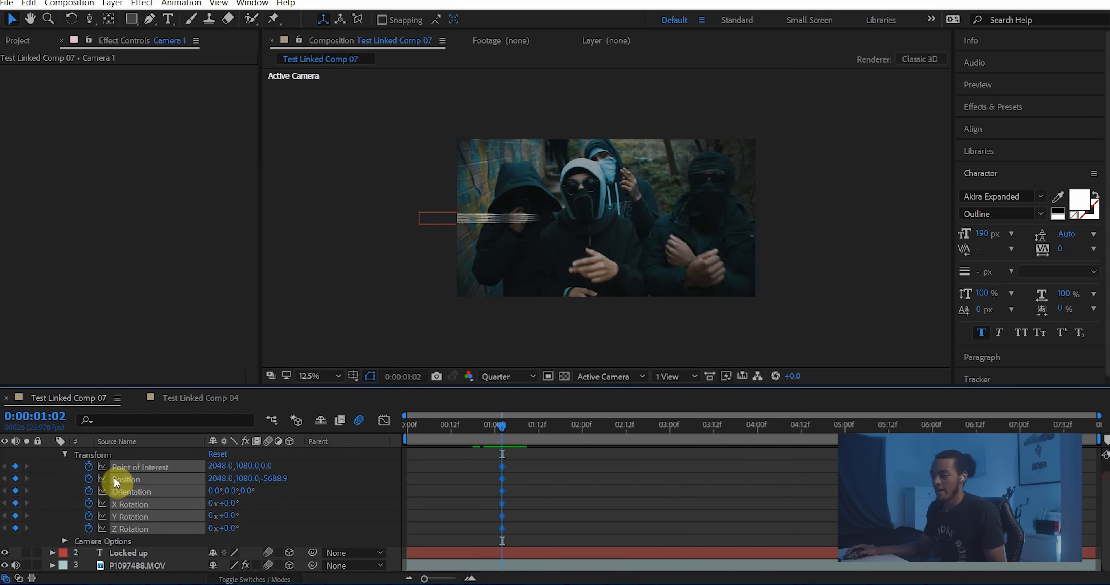
# Step: Shift all of Camera 1's keyframes to 0:00:00:22, in line with the title's first Position keyframe
pyautogui.click(49, 553)
pyautogui.scroll(-3, 232, 533)
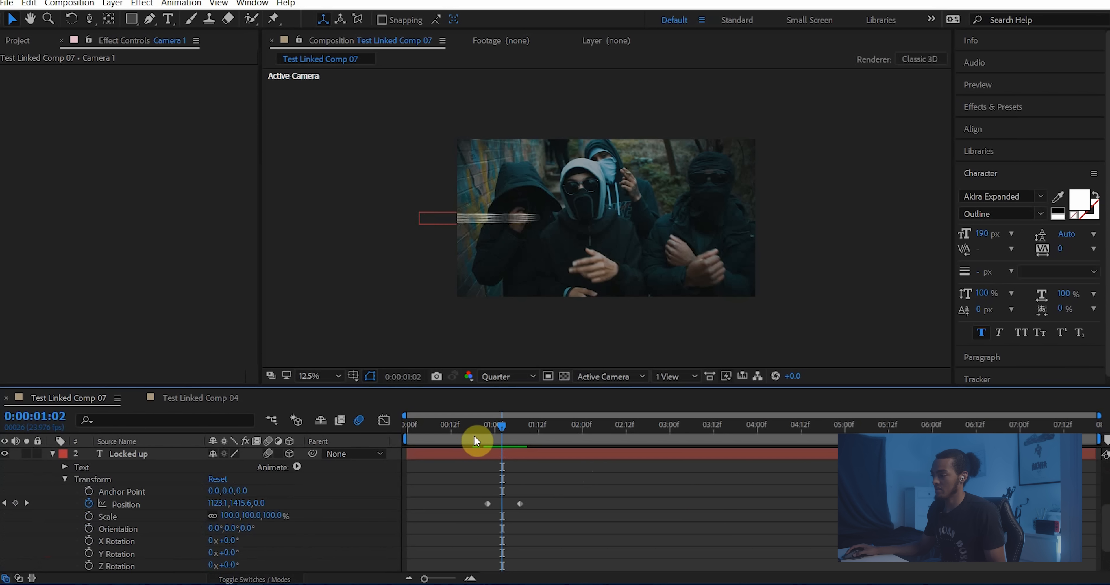
pyautogui.click(499, 428)
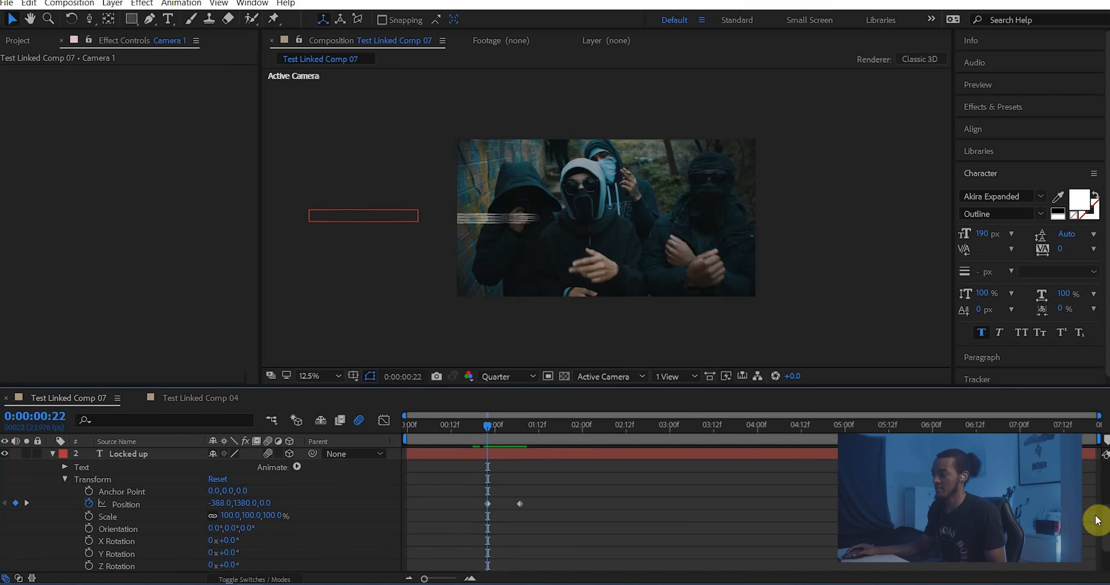
pyautogui.scroll(3, 652, 465)
pyautogui.moveTo(504, 460); pyautogui.dragTo(526, 433)
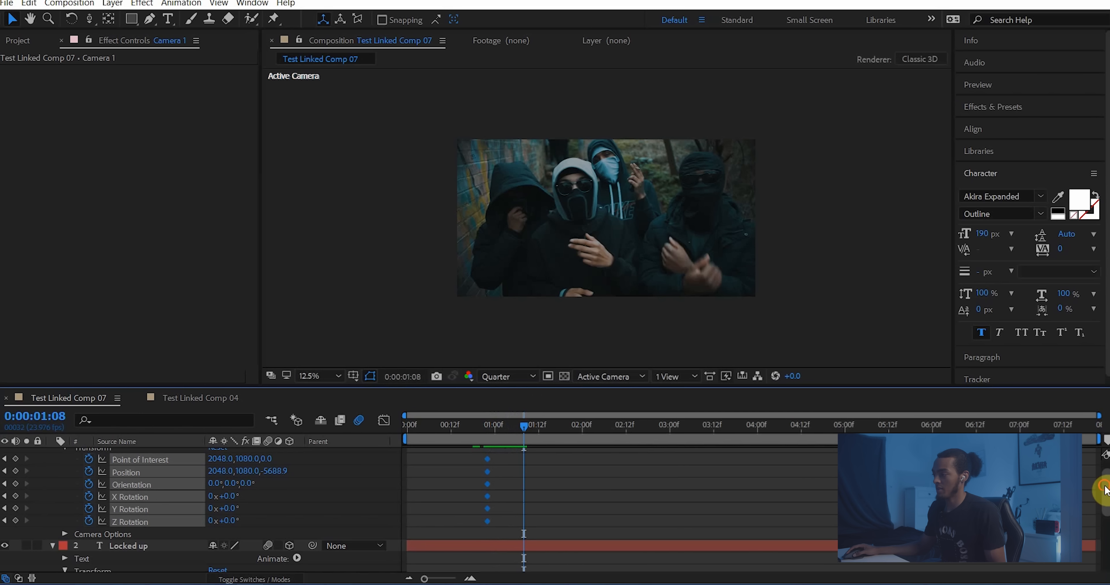
# Step: Set the current time to 0:00:01:08, near the end of the title's slide, and activate a camera movement tool for Camera 1
pyautogui.scroll(-3, 1098, 491)
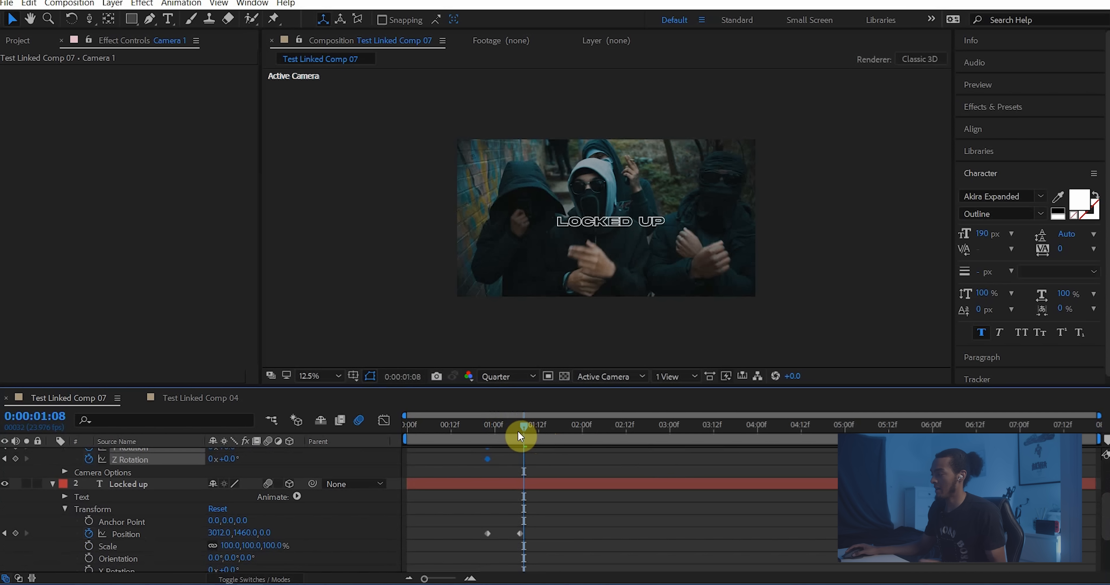
pyautogui.moveTo(522, 431); pyautogui.dragTo(518, 432)
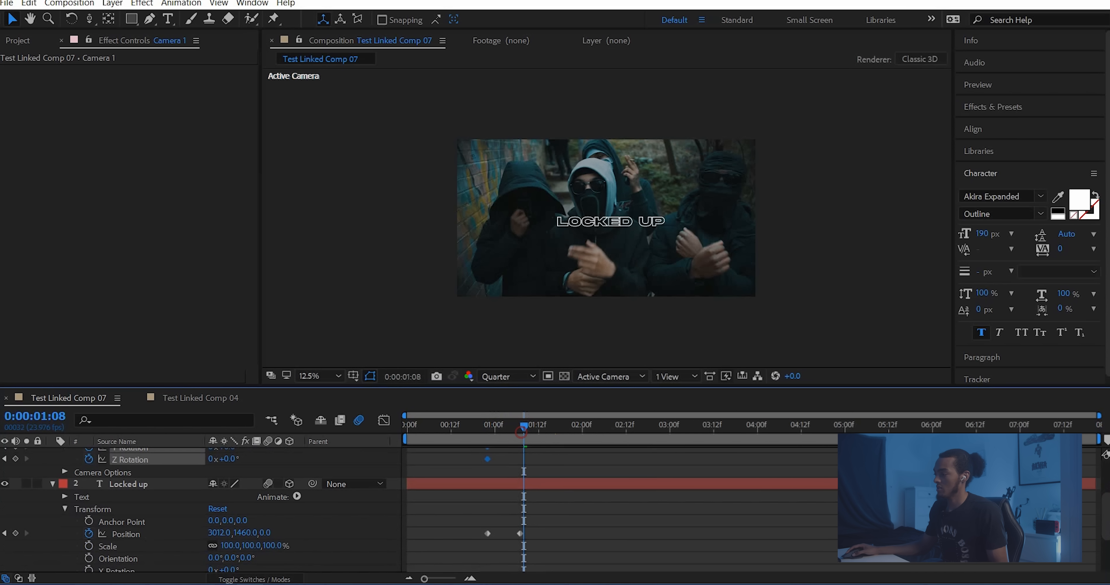
pyautogui.click(582, 196)
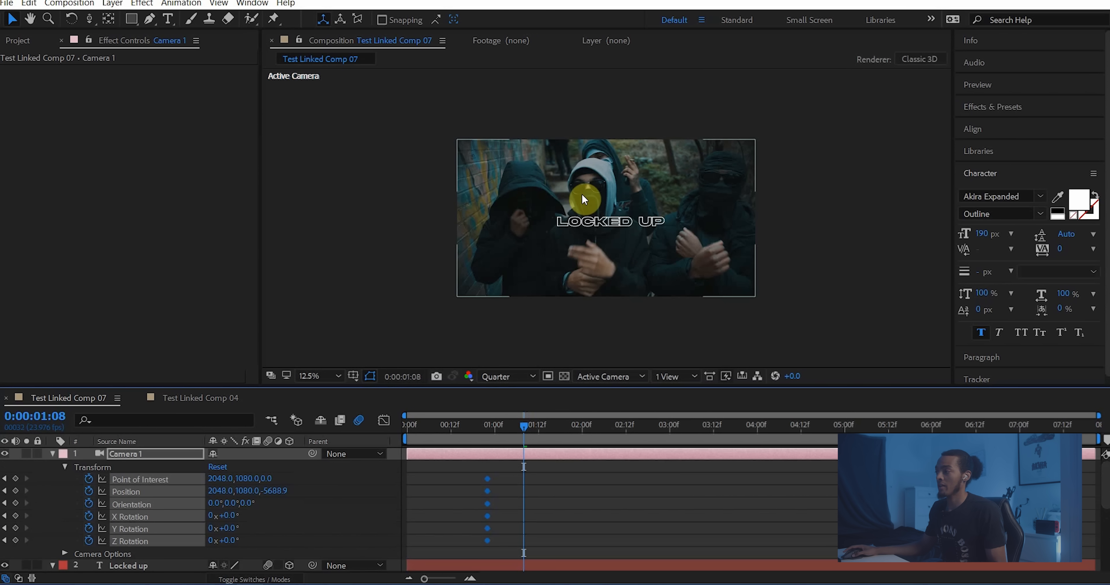
pyautogui.press('c')
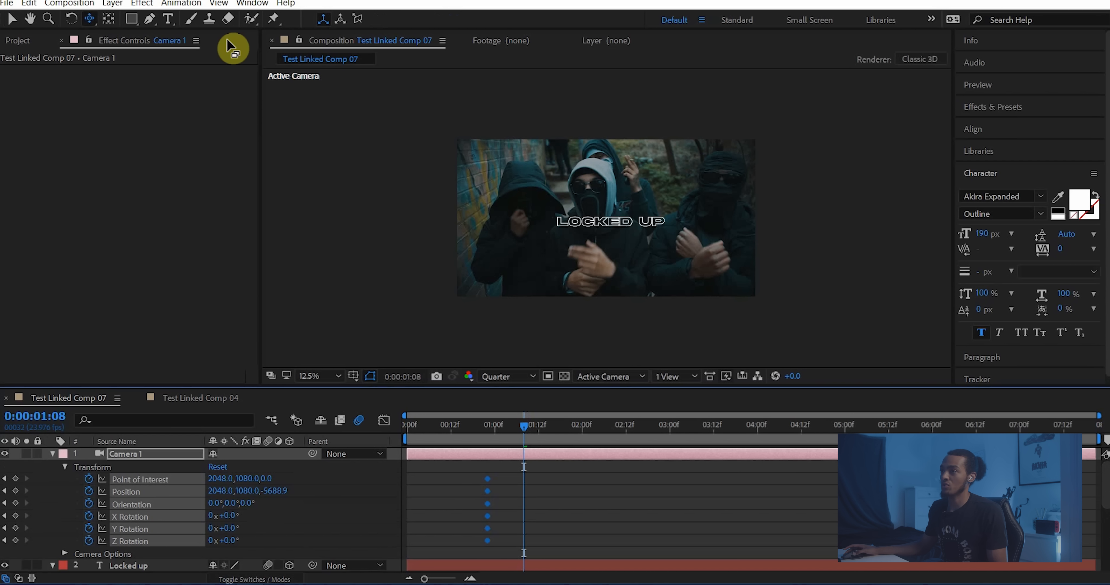
pyautogui.press('c')
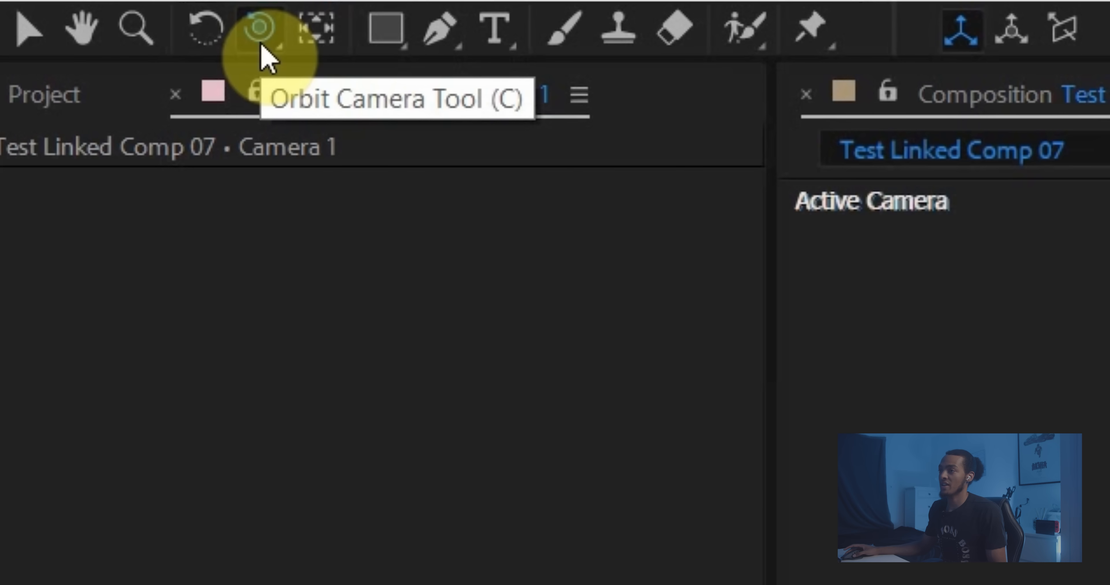
pyautogui.click(261, 47)
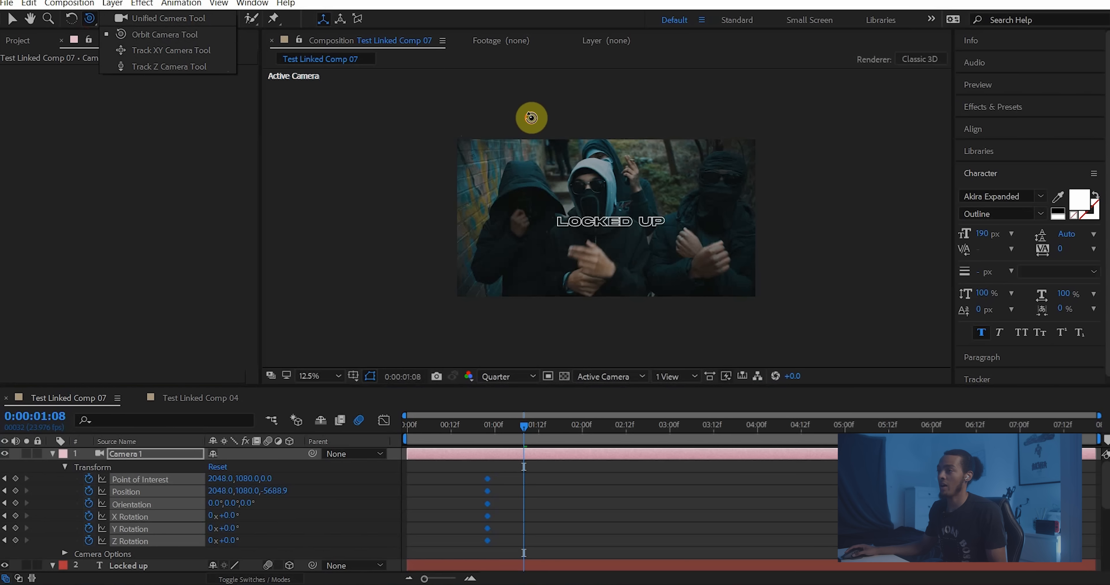
pyautogui.click(531, 119)
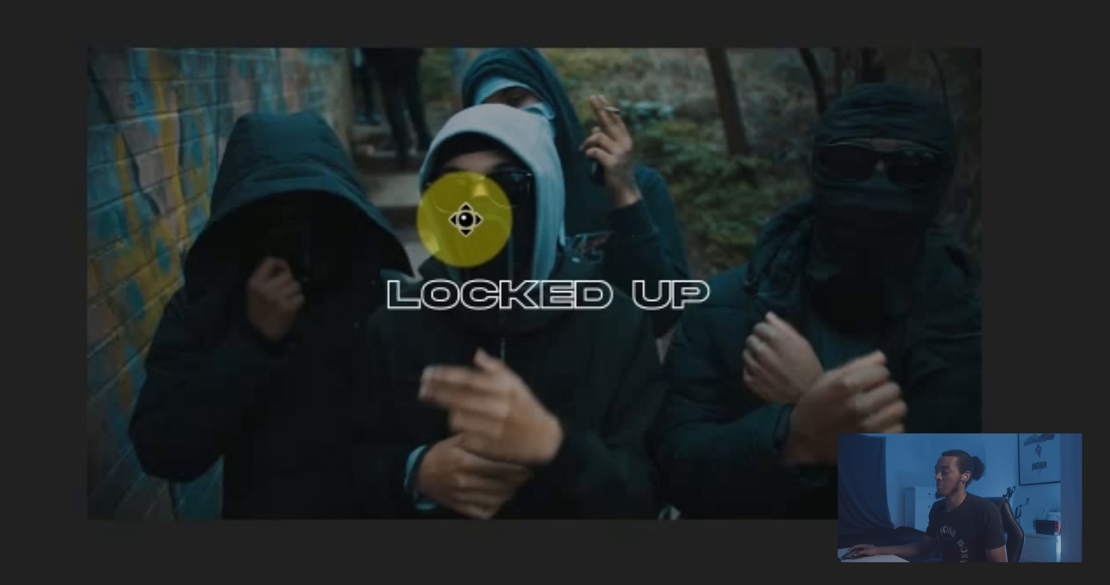
pyautogui.moveTo(581, 196); pyautogui.dragTo(583, 191)
pyautogui.moveTo(470, 201); pyautogui.dragTo(544, 128)
pyautogui.hotkey('ctrl', 'z')
# Step: Push Camera 1 in at 0:00:01:08 with the Track Z Camera tool, to a Z position of about -4226, and play back the move
pyautogui.press('c')
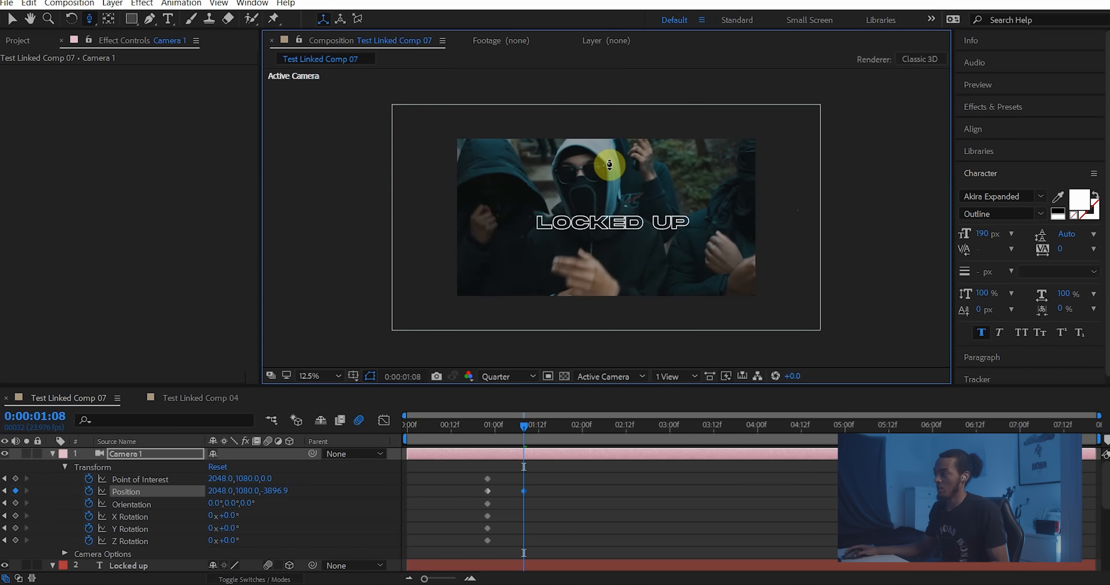
pyautogui.moveTo(609, 165); pyautogui.dragTo(610, 164)
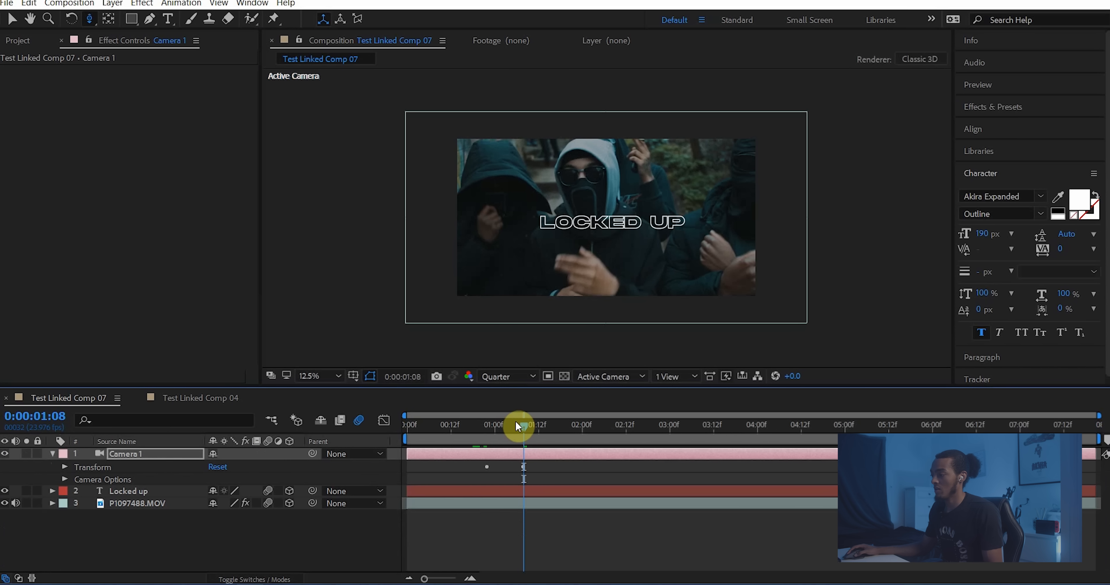
pyautogui.moveTo(514, 421); pyautogui.dragTo(480, 434)
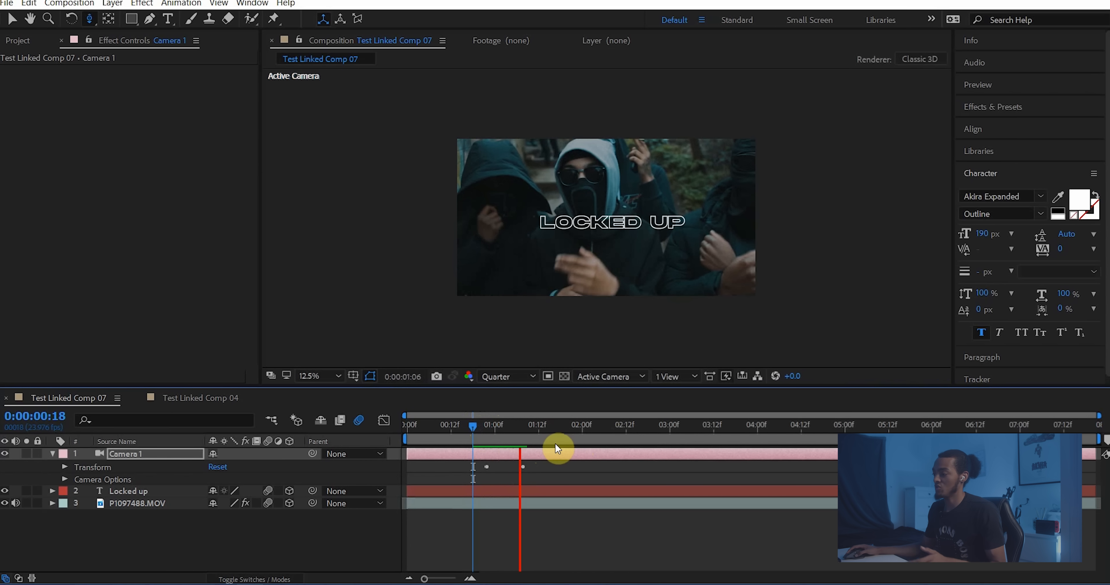
pyautogui.press('space')
# Step: Move Camera 1's second Position keyframe closer to the first one, to about 0:00:01:05, for a faster push-in
pyautogui.moveTo(1107, 515); pyautogui.dragTo(1107, 495)
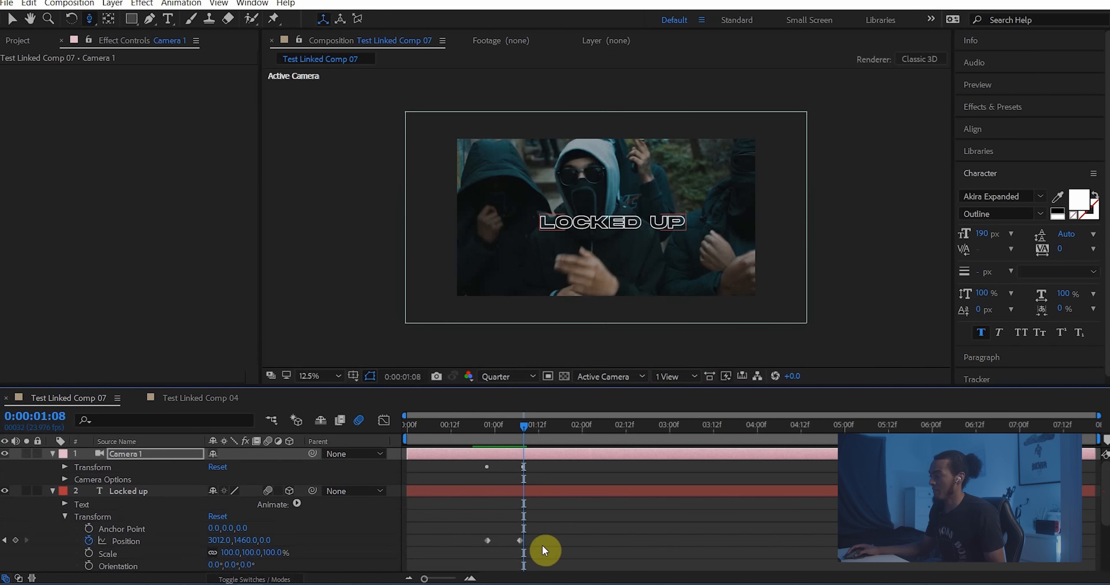
pyautogui.click(520, 467)
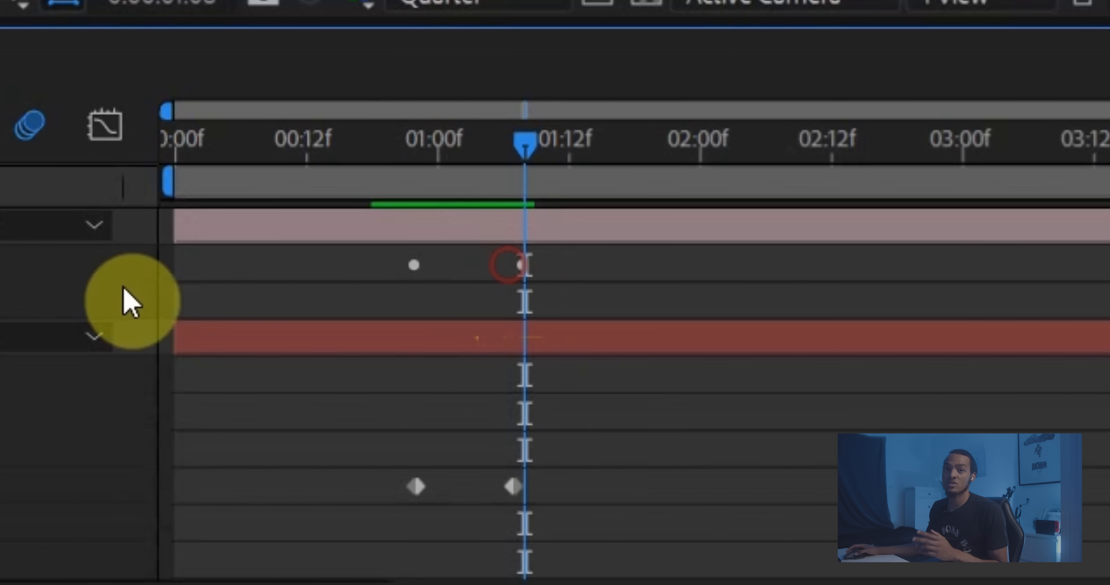
pyautogui.click(0, 266)
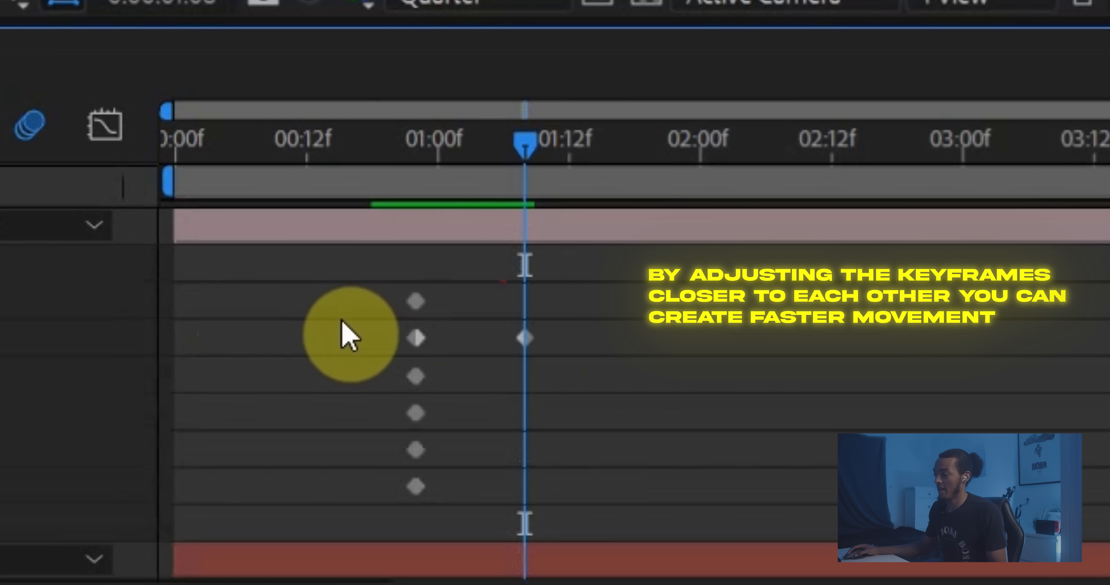
pyautogui.moveTo(522, 335); pyautogui.dragTo(494, 343)
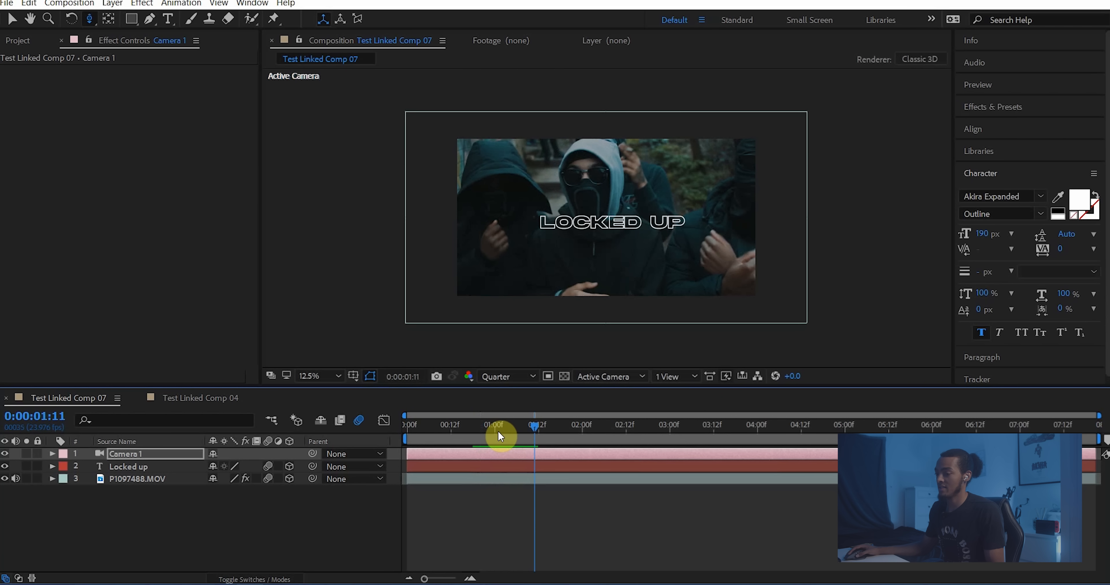
# Step: Copy Camera 1's second Position keyframe and paste it at 0:00:01:13 to hold the pushed-in view
pyautogui.press('pageup')
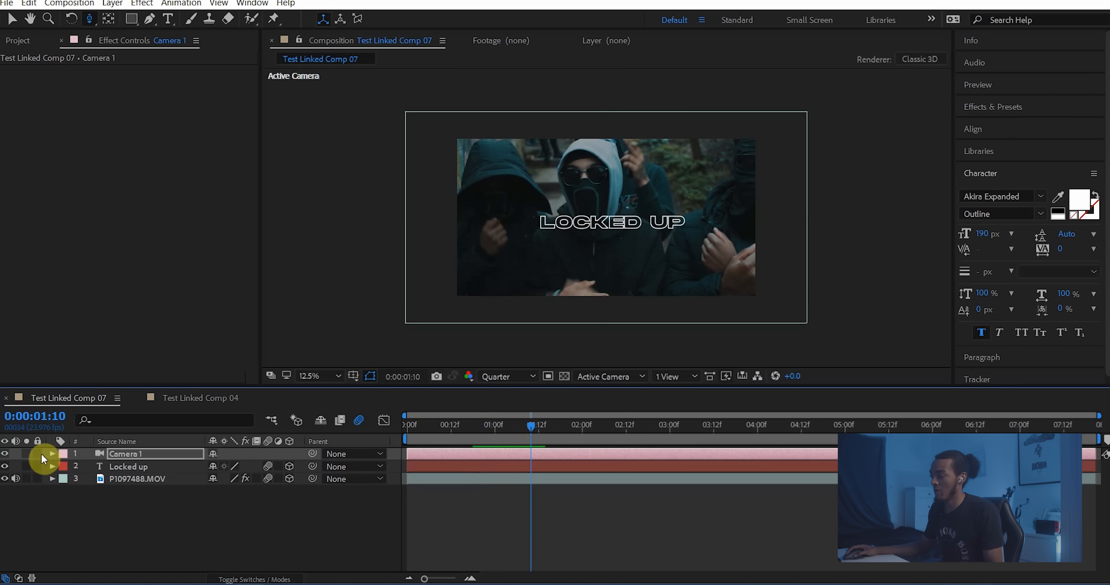
pyautogui.click(53, 454)
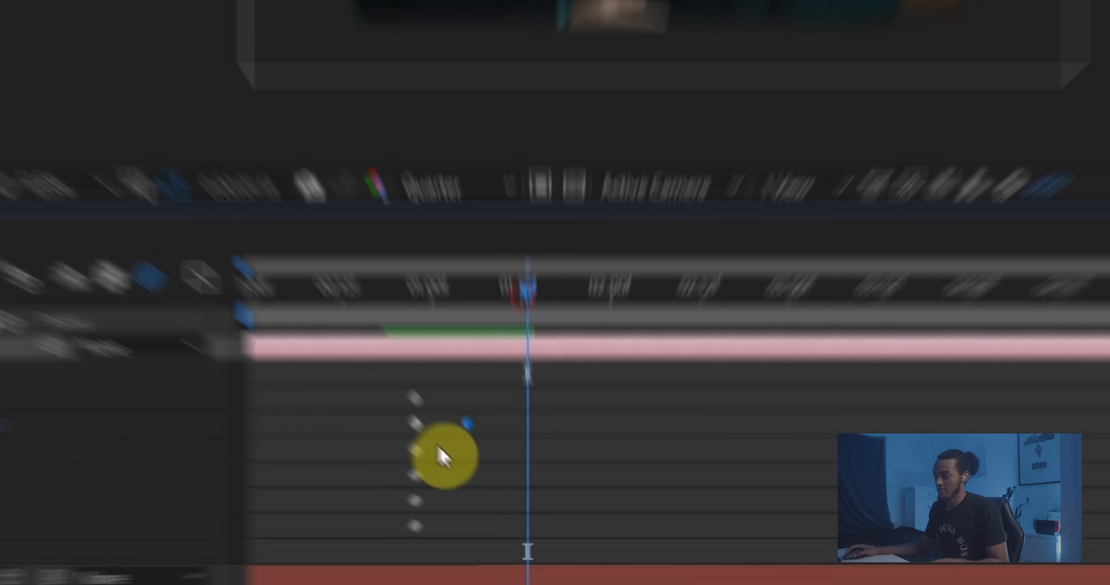
pyautogui.click(433, 377)
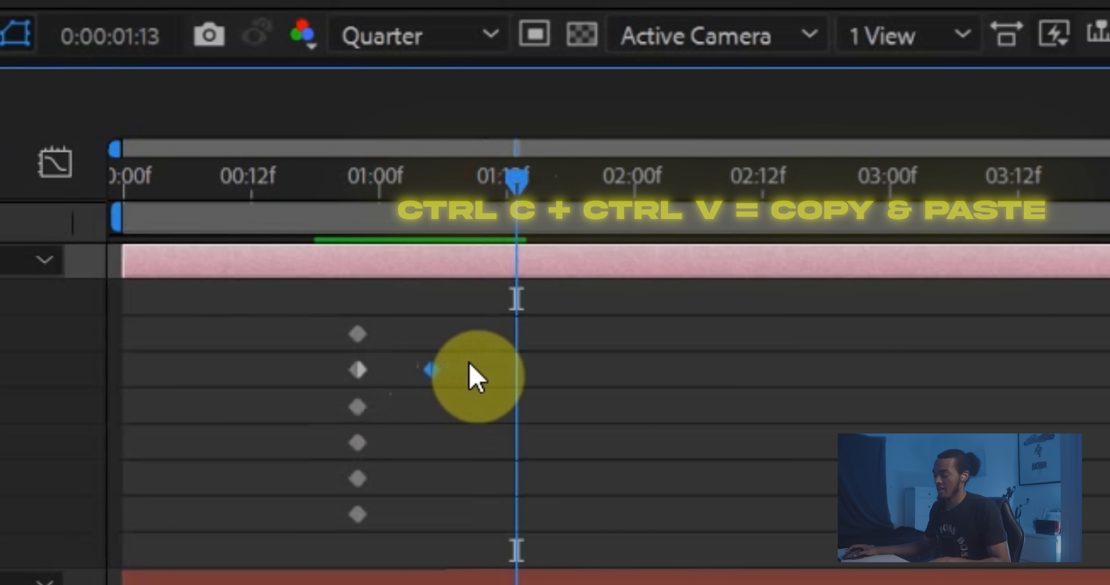
pyautogui.hotkey('ctrl', 'c')
pyautogui.hotkey('ctrl', 'v')
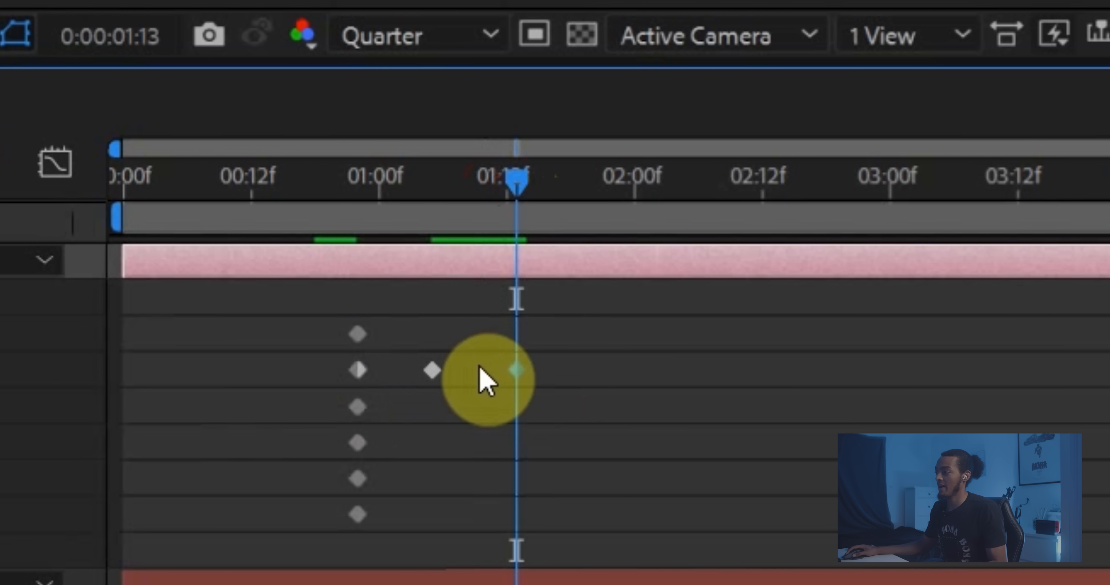
# Step: Pull Camera 1 back along Z at 0:00:02:06 to add a further Position keyframe
pyautogui.moveTo(518, 186); pyautogui.dragTo(684, 212)
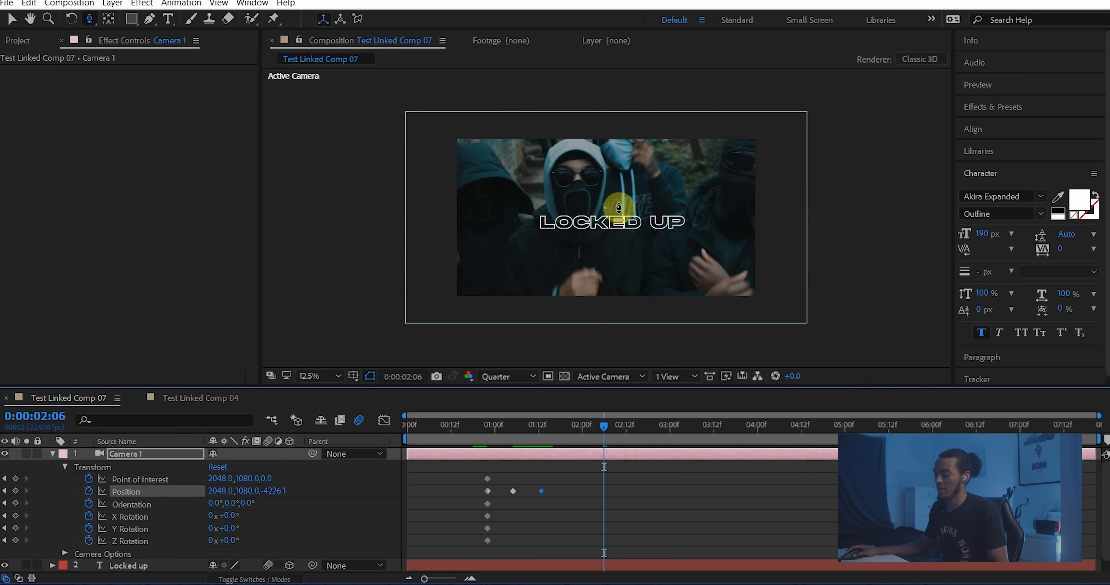
pyautogui.moveTo(596, 178); pyautogui.dragTo(596, 226)
pyautogui.moveTo(604, 427)
pyautogui.mouseDown()
pyautogui.moveTo(555, 433)
pyautogui.moveTo(598, 446)
pyautogui.moveTo(601, 426)
pyautogui.mouseUp()
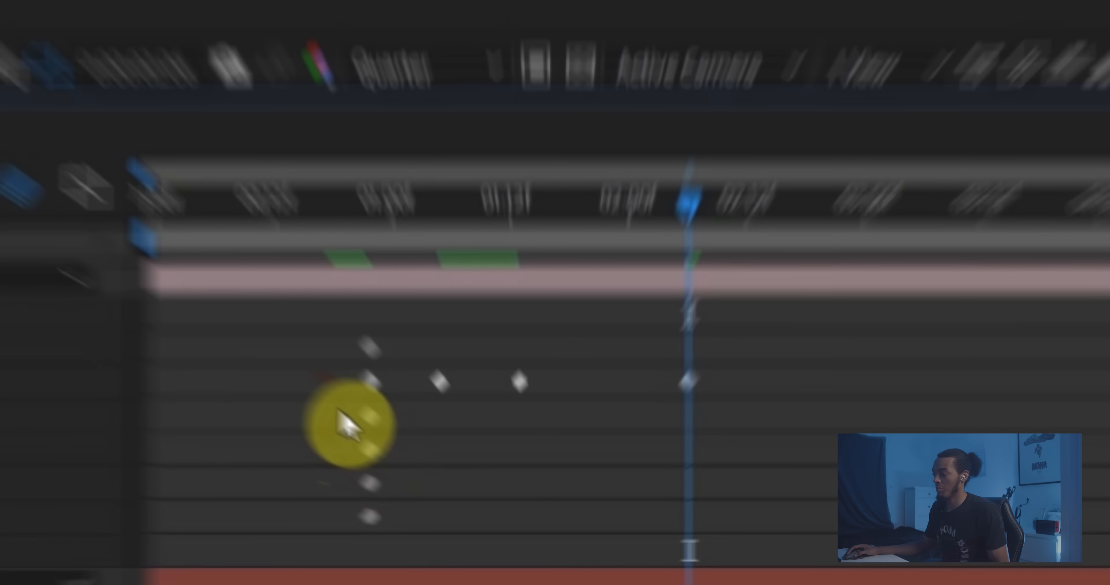
# Step: Copy Camera 1's Orientation and X, Y and Z Rotation keyframes and paste them at 0:00:01:13
pyautogui.moveTo(477, 499); pyautogui.dragTo(495, 549)
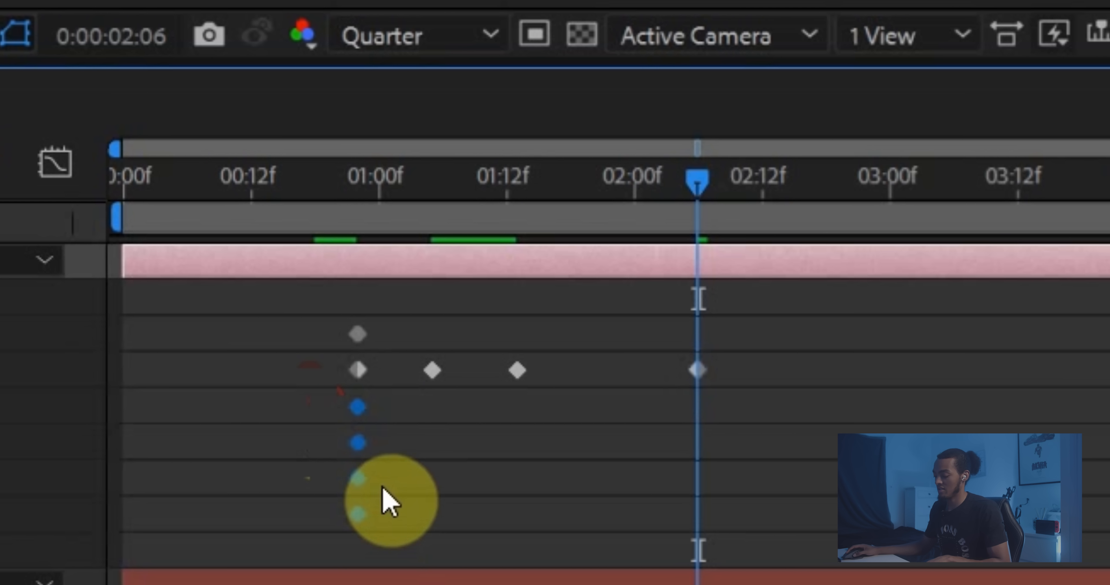
pyautogui.click(689, 179)
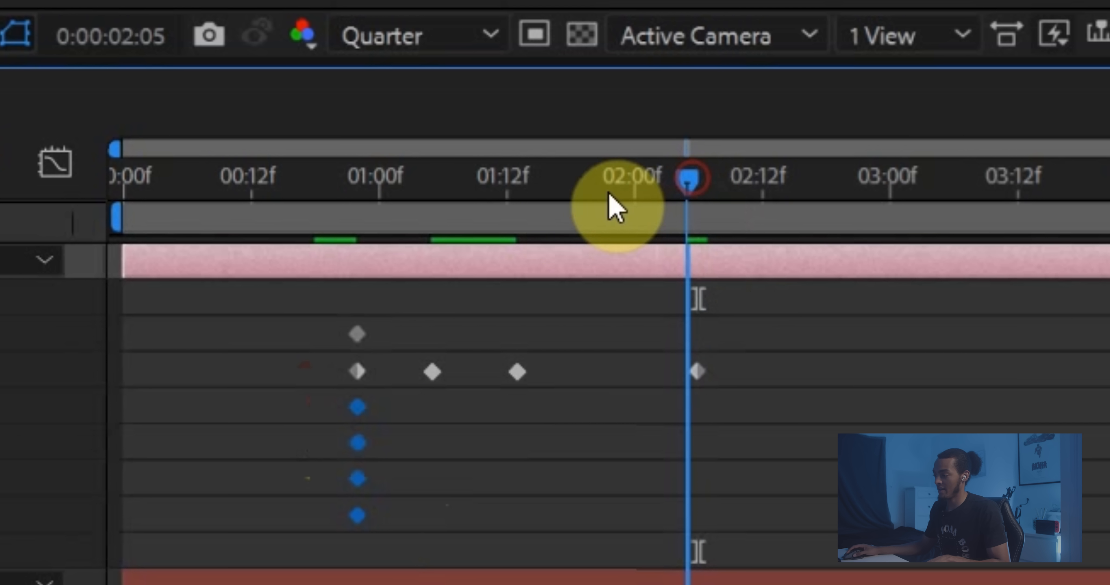
pyautogui.moveTo(607, 193); pyautogui.dragTo(520, 189)
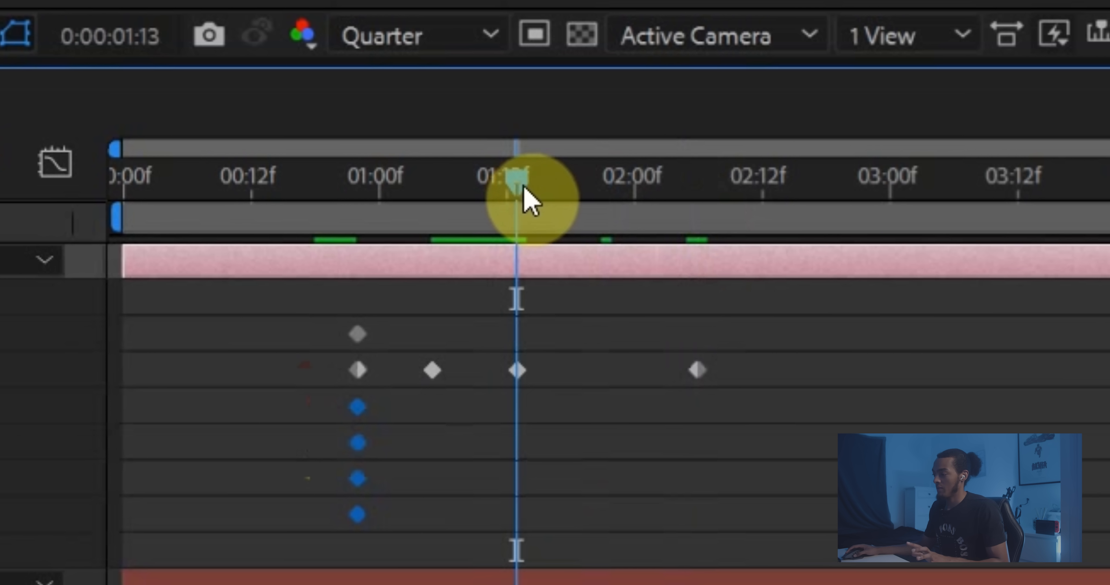
pyautogui.hotkey('ctrl', 'v')
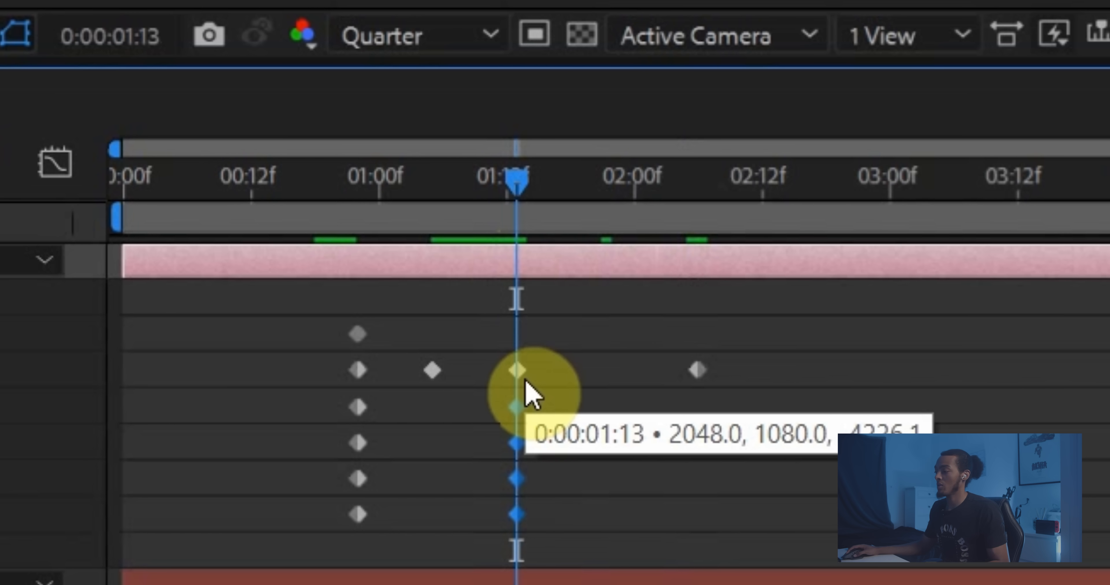
# Step: Shift Camera 1 sideways and vertically at 0:00:02:06 with the Track XY Camera tool, and play back the move
pyautogui.moveTo(567, 212); pyautogui.dragTo(701, 249)
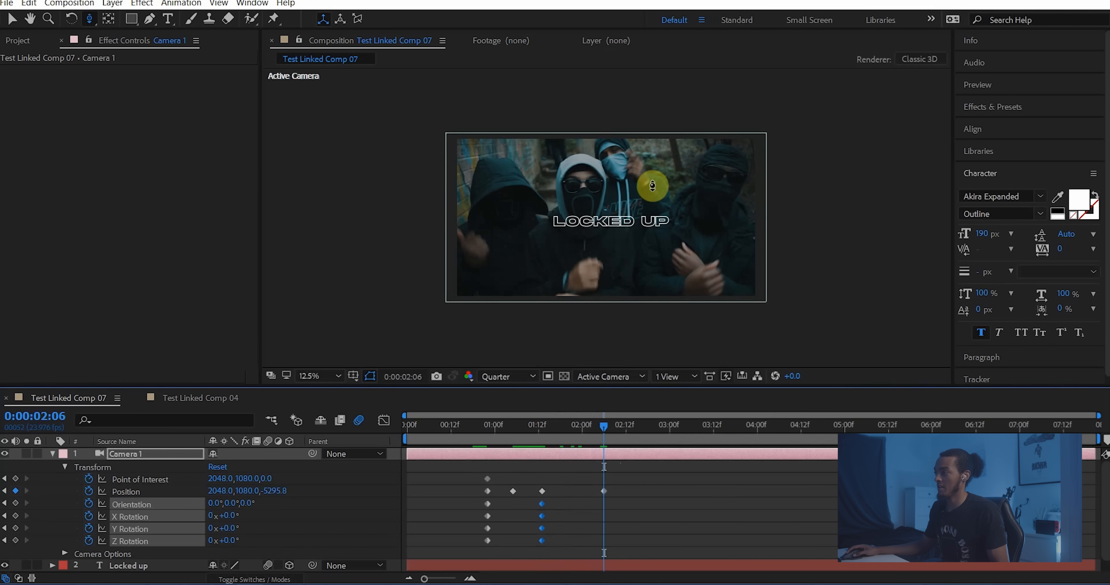
pyautogui.moveTo(610, 194); pyautogui.dragTo(624, 180)
pyautogui.moveTo(593, 419); pyautogui.dragTo(535, 428)
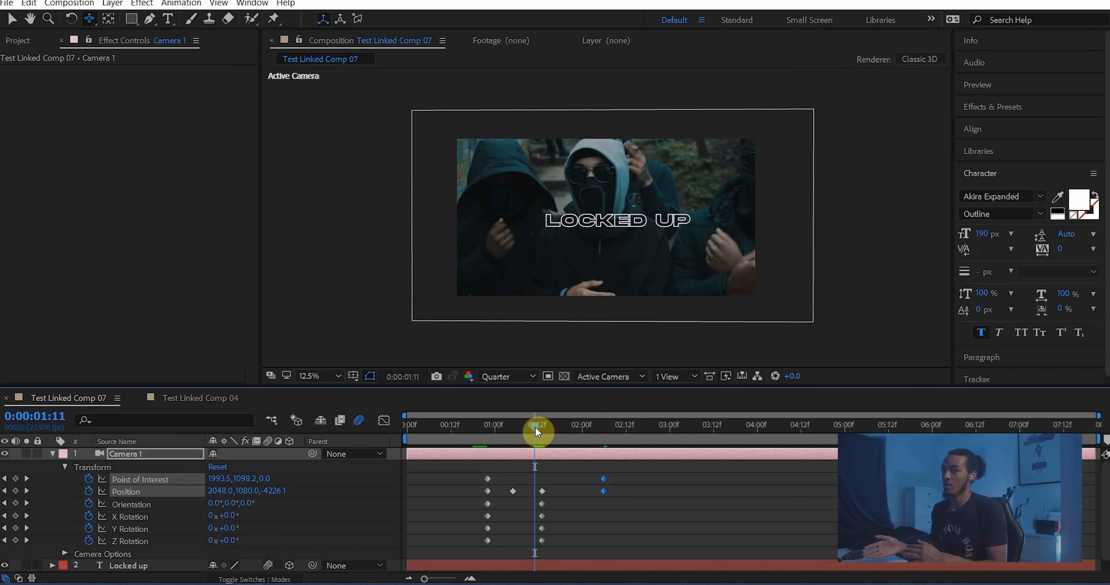
pyautogui.moveTo(522, 255); pyautogui.dragTo(526, 257)
pyautogui.press('space')
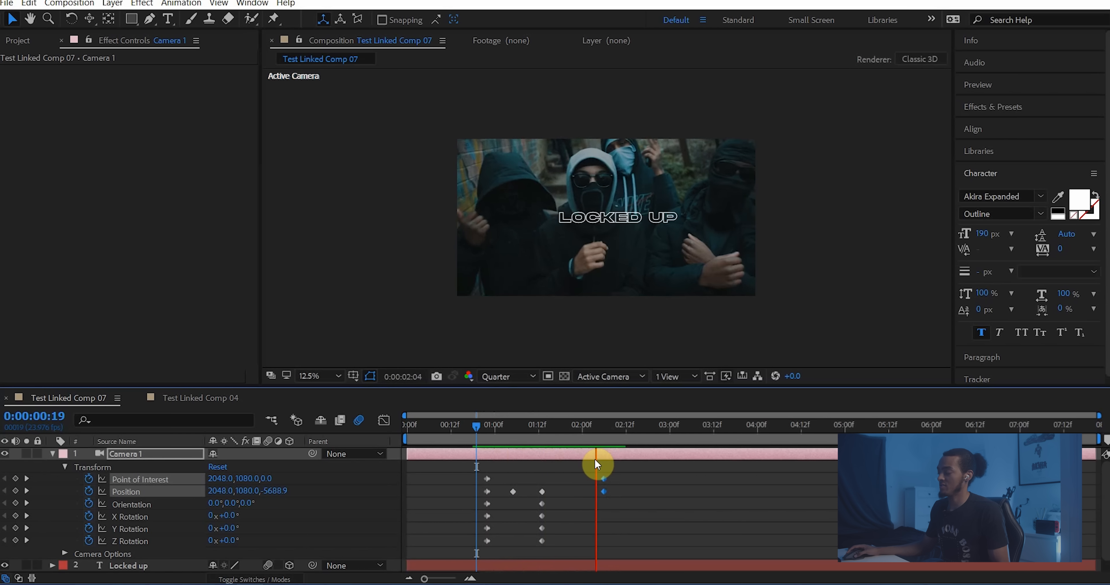
pyautogui.press('space')
# Step: Move Camera 1's last Point of Interest and Position keyframes earlier, to about 0:00:01:22, for a faster pull-out
pyautogui.moveTo(593, 433); pyautogui.dragTo(603, 433)
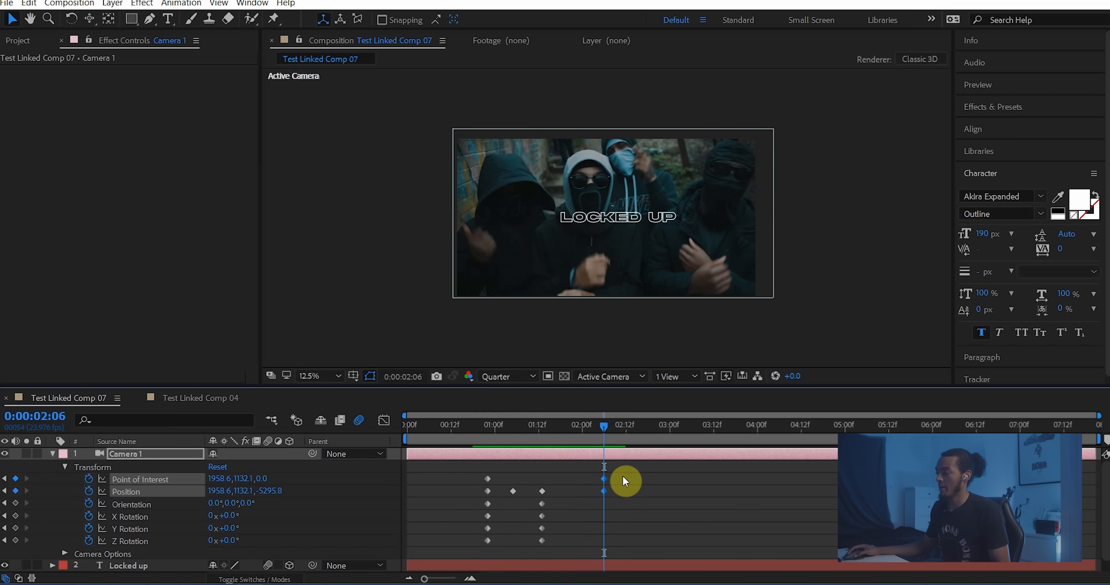
pyautogui.click(603, 490)
pyautogui.moveTo(604, 490); pyautogui.dragTo(573, 491)
pyautogui.moveTo(469, 432); pyautogui.dragTo(476, 433)
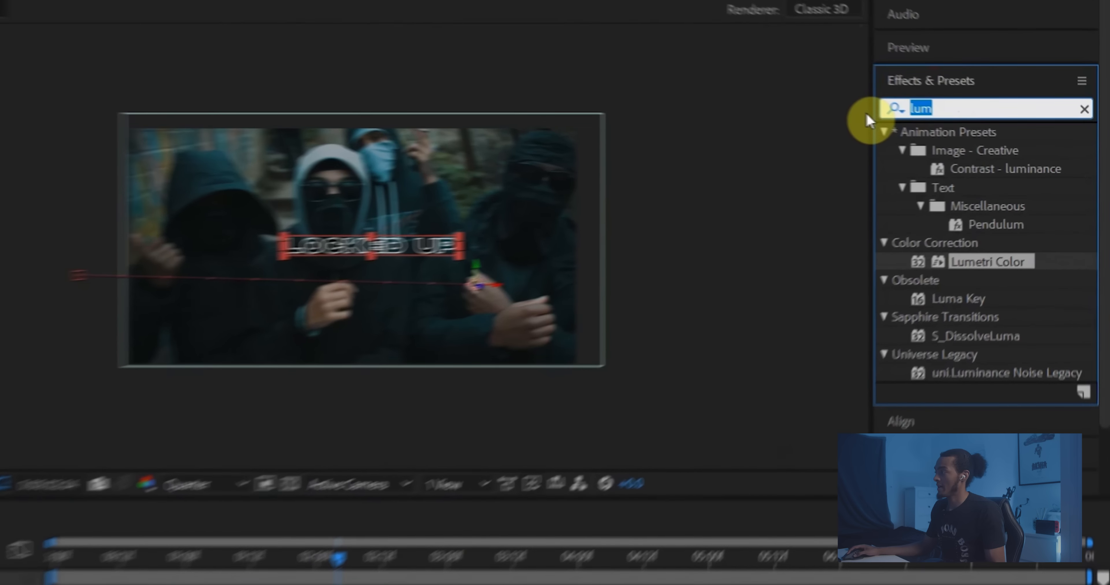
# Step: Find the Stylize Glow effect by searching for "glow", apply it to the Locked up text layer, and view the title close up
pyautogui.write('glow')
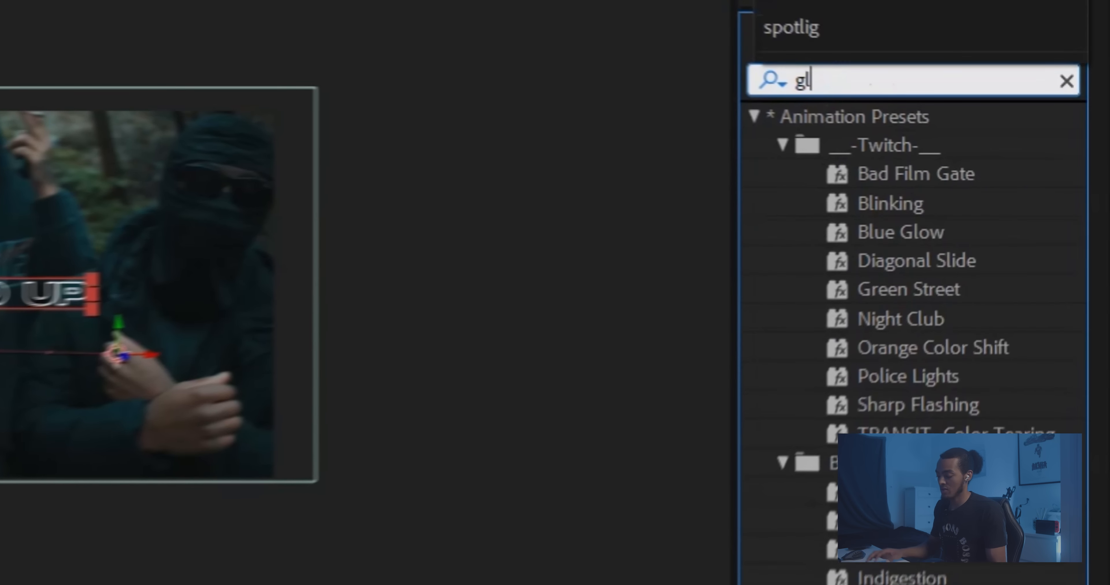
pyautogui.scroll(-5, 774, 294)
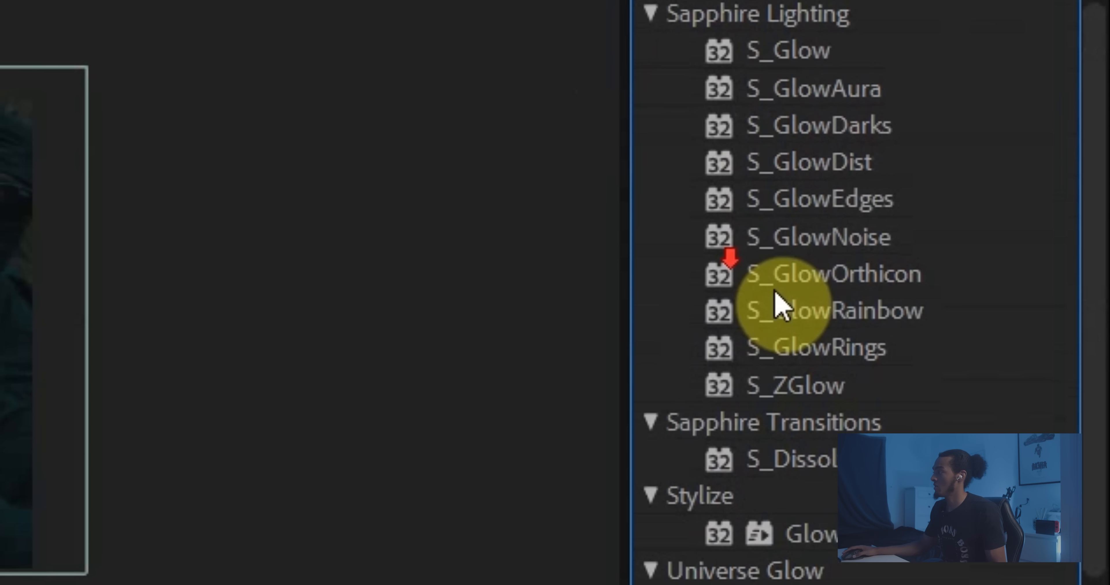
pyautogui.scroll(-5, 778, 306)
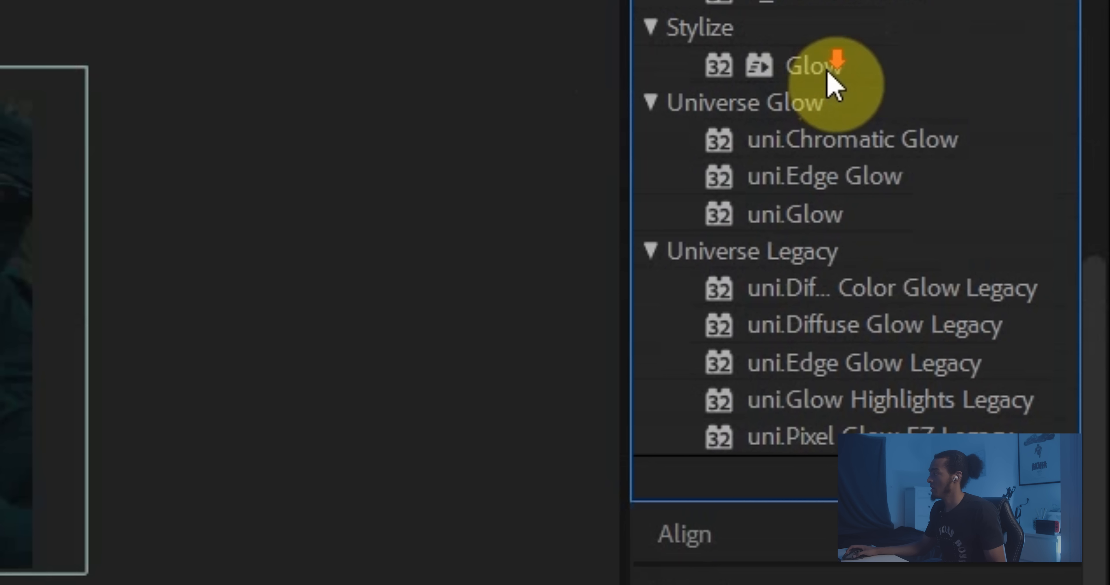
pyautogui.moveTo(840, 73); pyautogui.dragTo(561, 467)
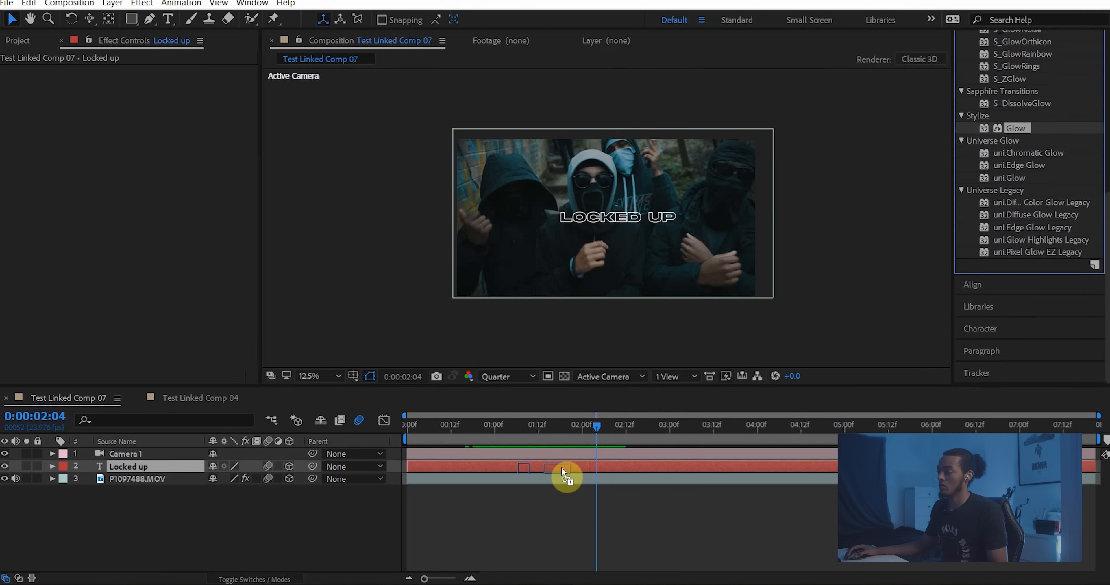
pyautogui.scroll(4, 619, 212)
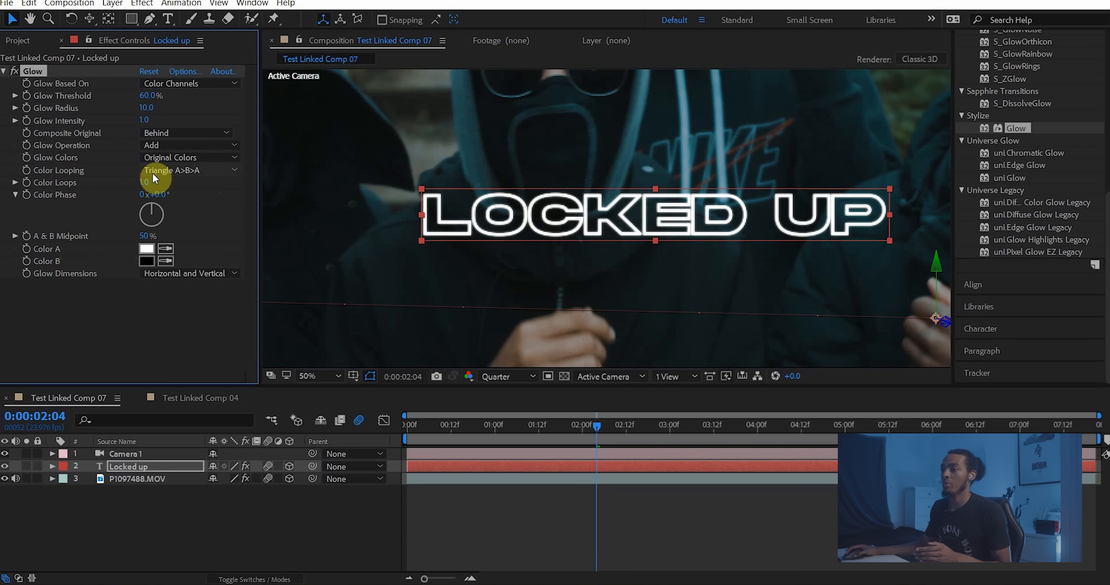
# Step: Set the Glow effect's Color A to yellow F3D73A and copy the hex code
pyautogui.click(137, 248)
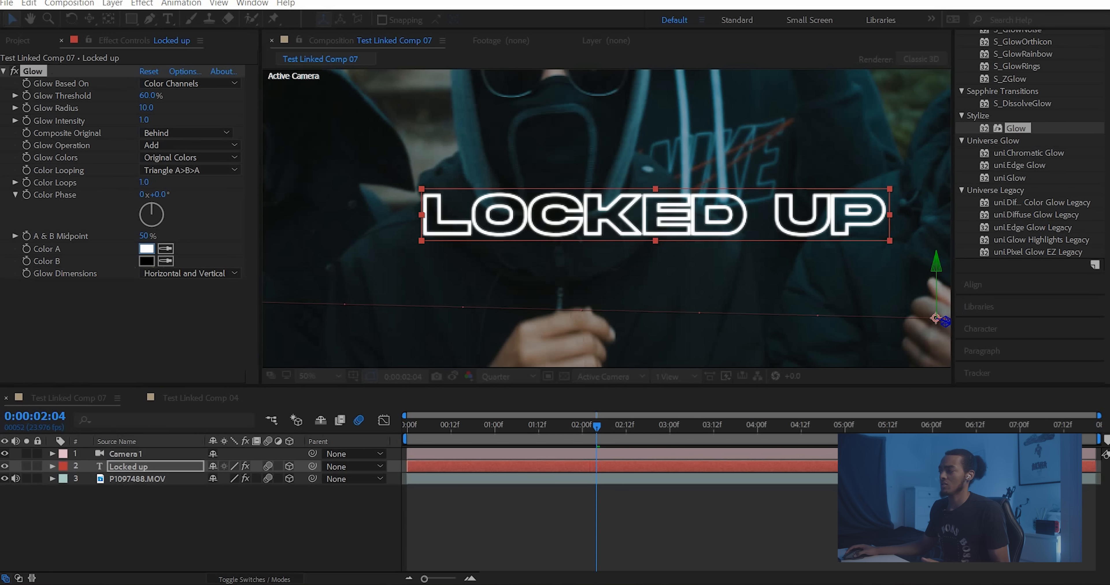
pyautogui.moveTo(382, 317); pyautogui.dragTo(382, 306)
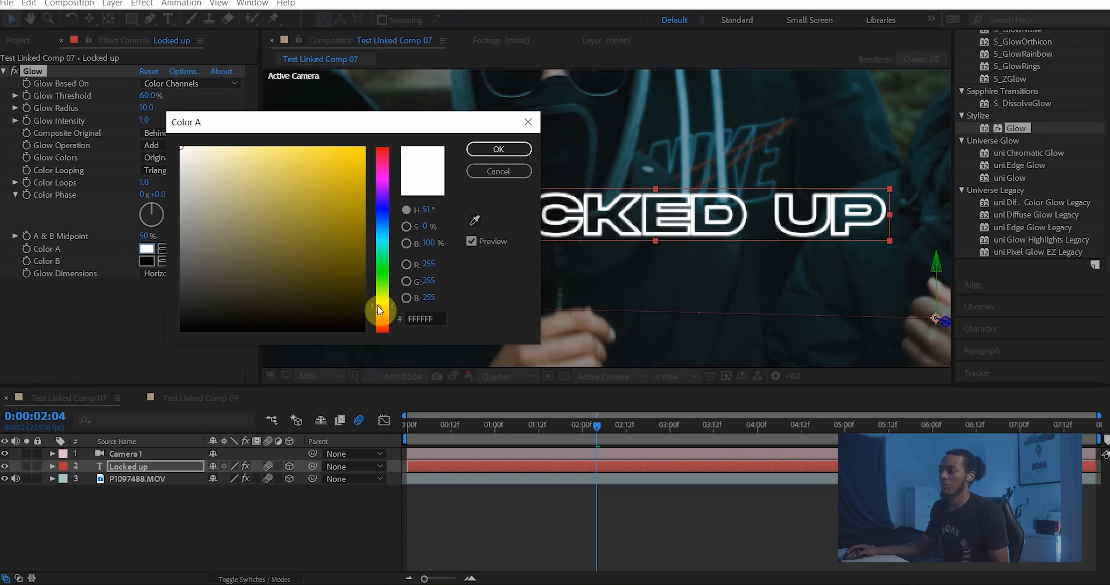
pyautogui.click(348, 160)
pyautogui.moveTo(349, 161); pyautogui.dragTo(320, 155)
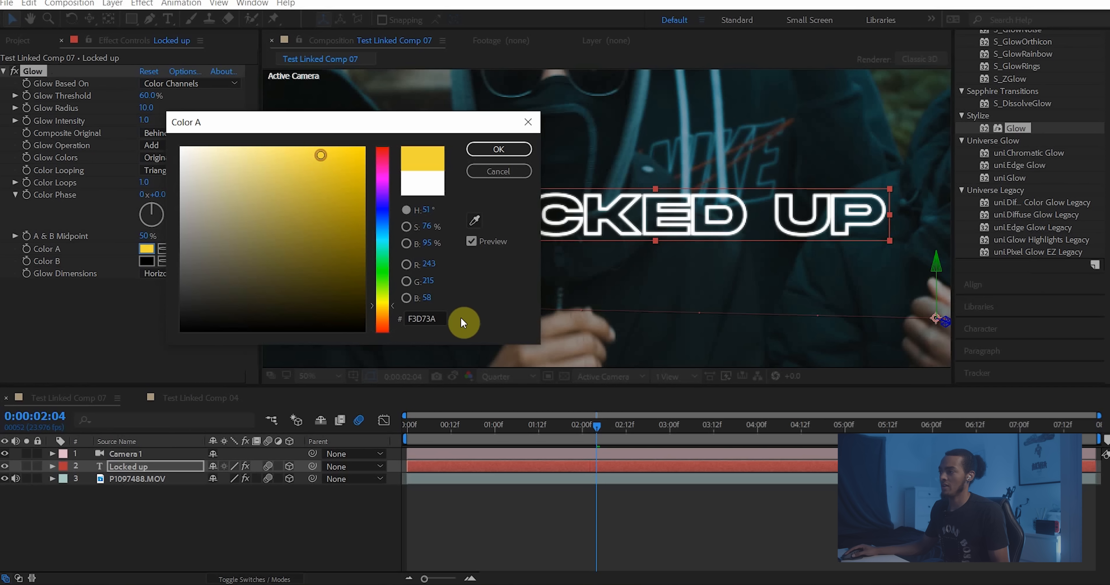
pyautogui.click(423, 319)
pyautogui.hotkey('ctrl', 'c')
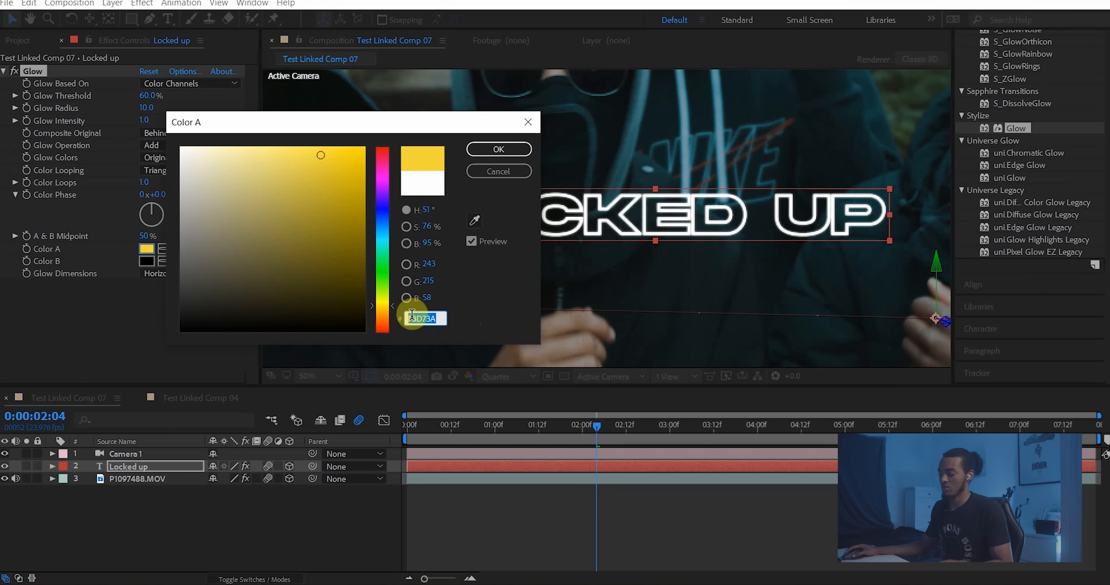
pyautogui.click(498, 150)
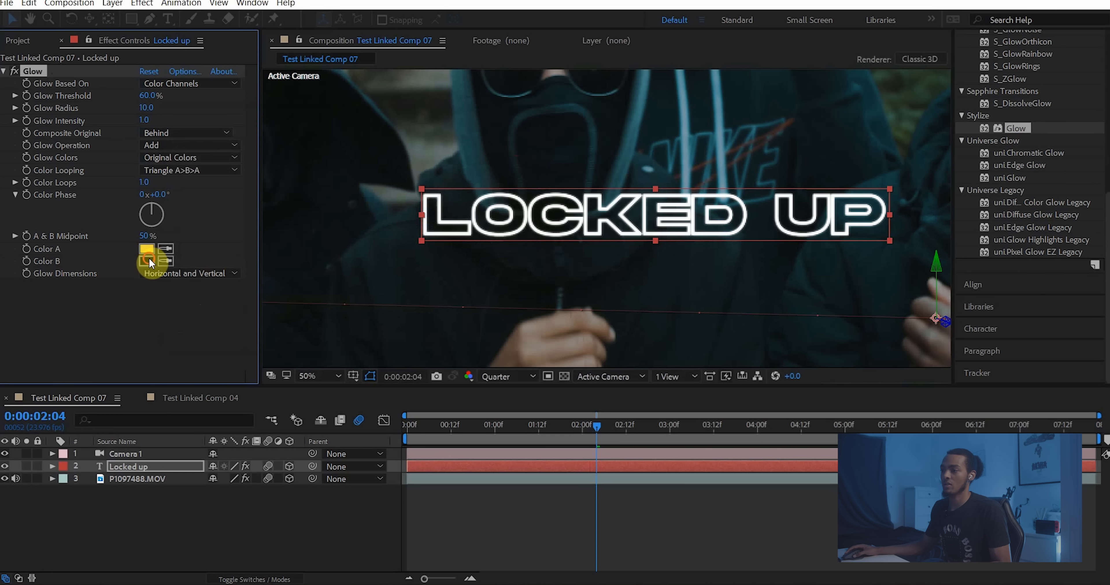
# Step: Paste the copied yellow F3D73A as the Glow effect's Color B
pyautogui.click(147, 261)
pyautogui.hotkey('ctrl', 'v')
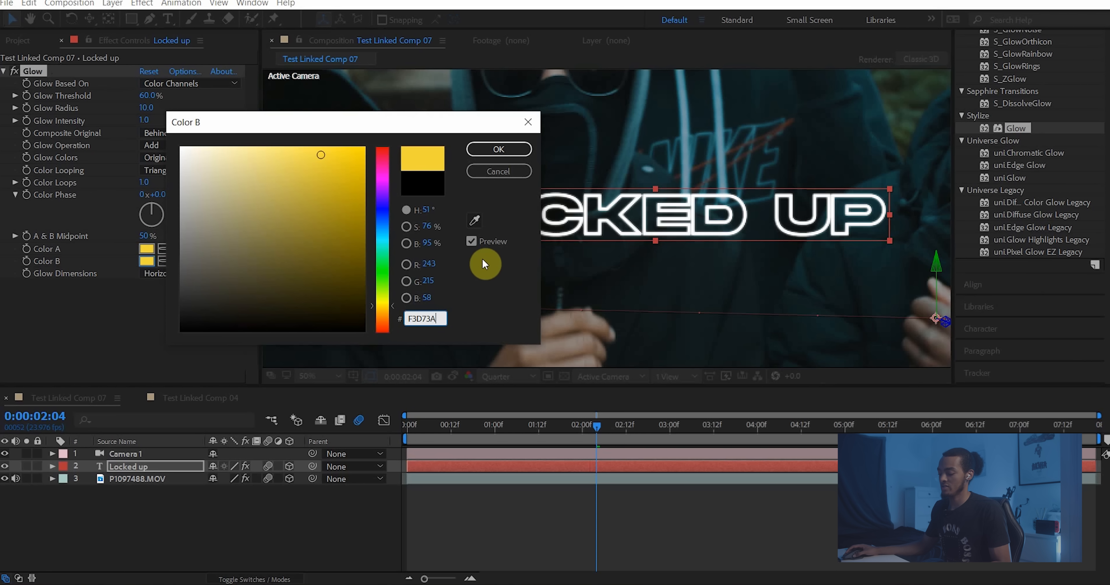
pyautogui.click(502, 149)
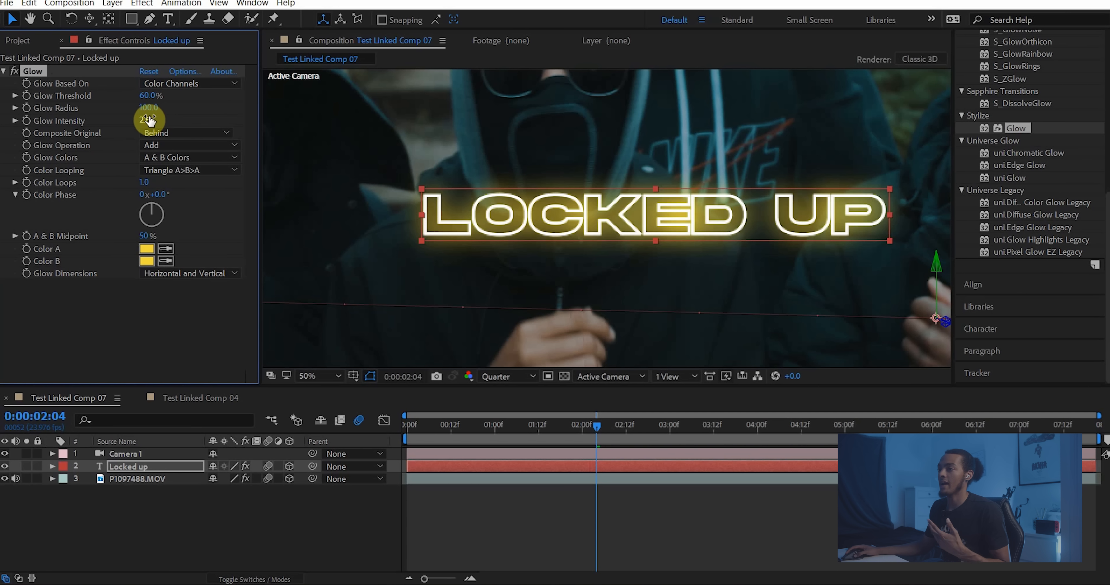
# Step: Set the title's Glow Radius to 123 and Intensity to 2.5, lower the Threshold slightly, and scrub through the result
pyautogui.moveTo(147, 120); pyautogui.dragTo(149, 98)
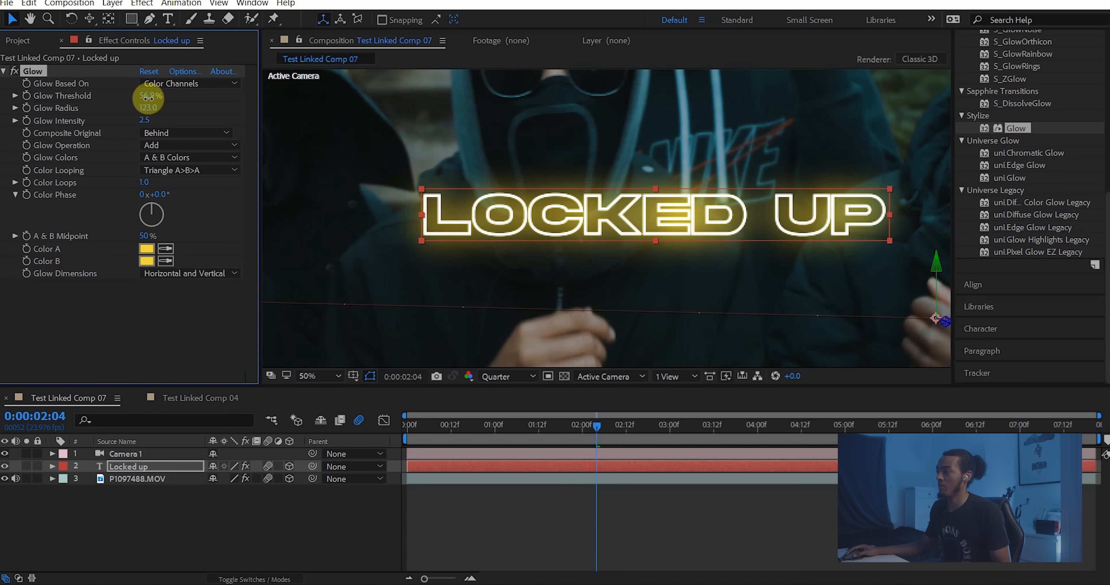
pyautogui.scroll(-3, 651, 203)
pyautogui.moveTo(595, 429); pyautogui.dragTo(454, 436)
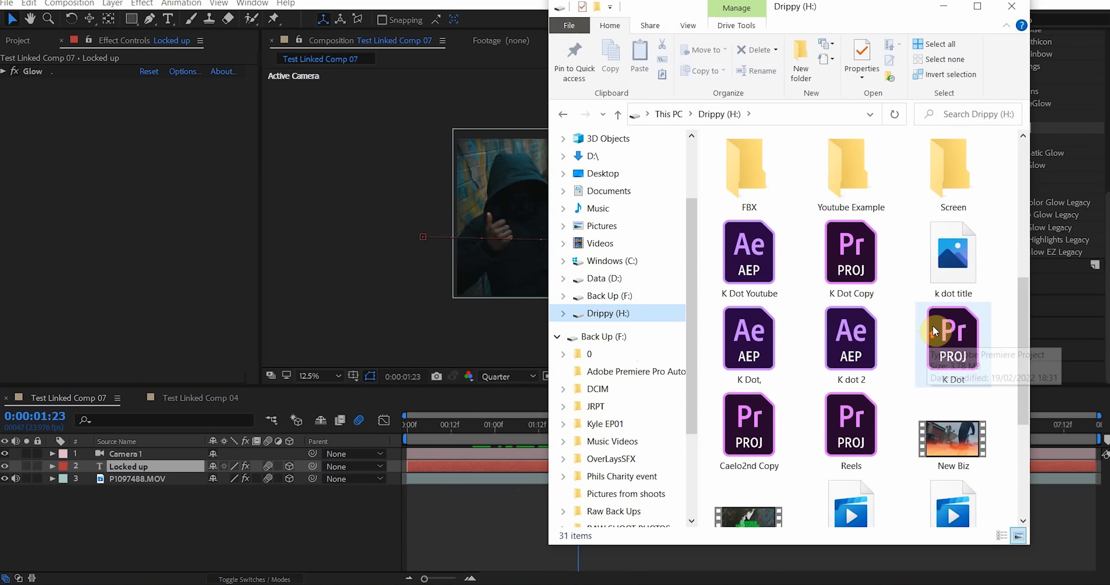
# Step: Add pin-atiqu-tent-jail-bars-jail-cell-5.png from the Drippy (H:) drive in File Explorer as a layer above Camera 1
pyautogui.scroll(3, 942, 253)
pyautogui.doubleClick(851, 400)
pyautogui.click(787, 171)
pyautogui.moveTo(788, 171); pyautogui.dragTo(269, 507)
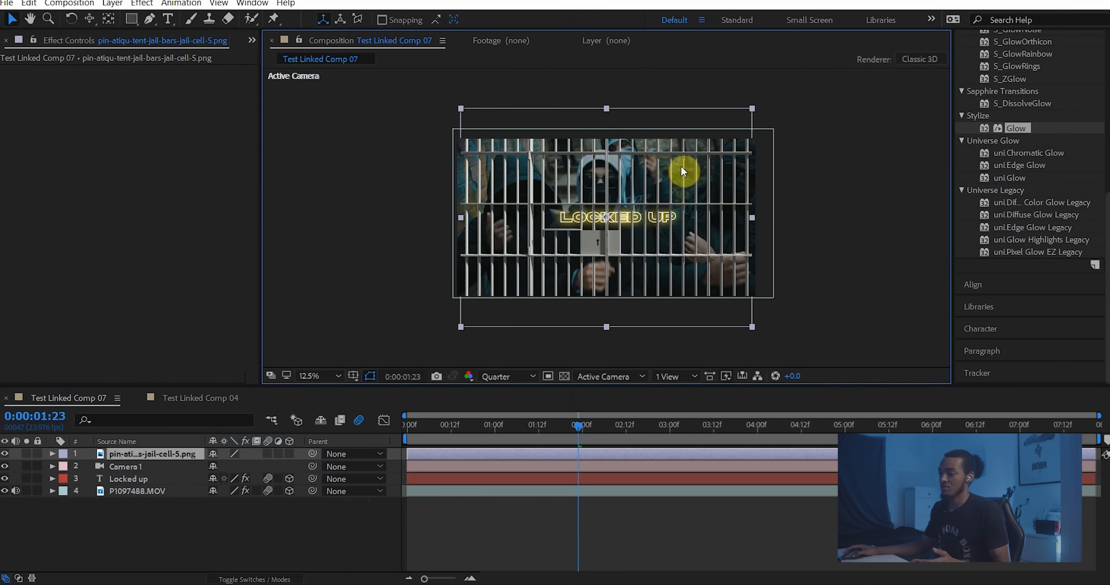
# Step: Locate the title's second Position keyframe at 0:00:01:07, place the jail-bars image below Camera 1 and make it a 3D layer
pyautogui.moveTo(417, 419); pyautogui.dragTo(505, 426)
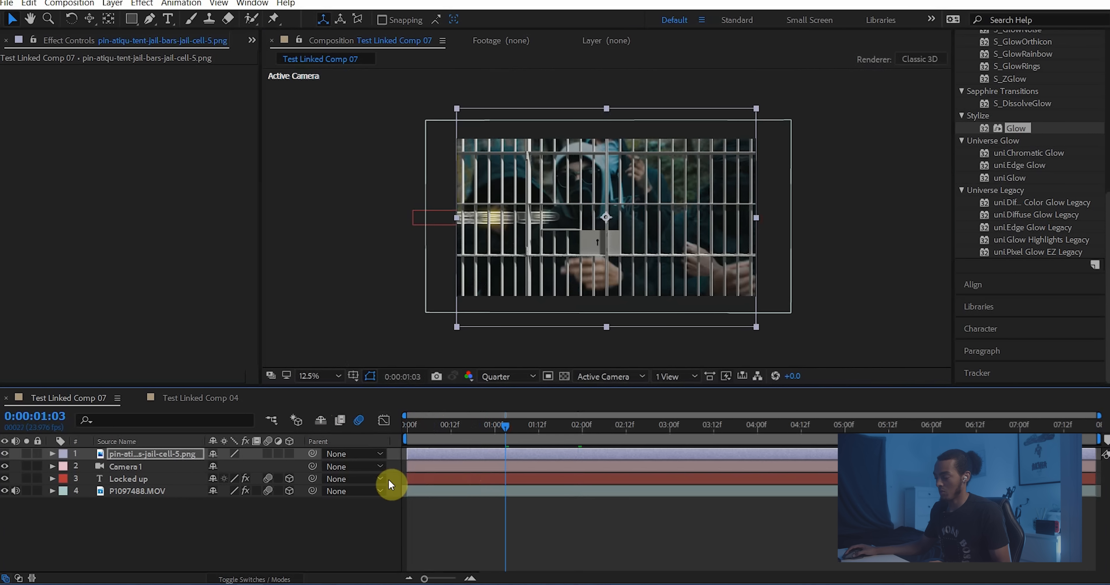
pyautogui.click(53, 480)
pyautogui.moveTo(509, 439); pyautogui.dragTo(523, 439)
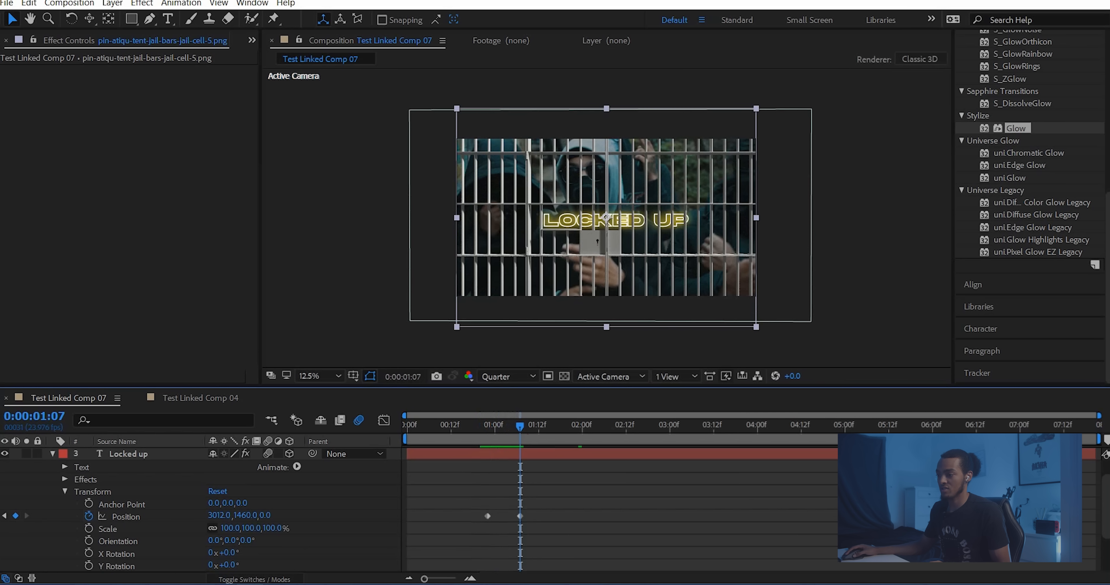
pyautogui.scroll(3, 211, 460)
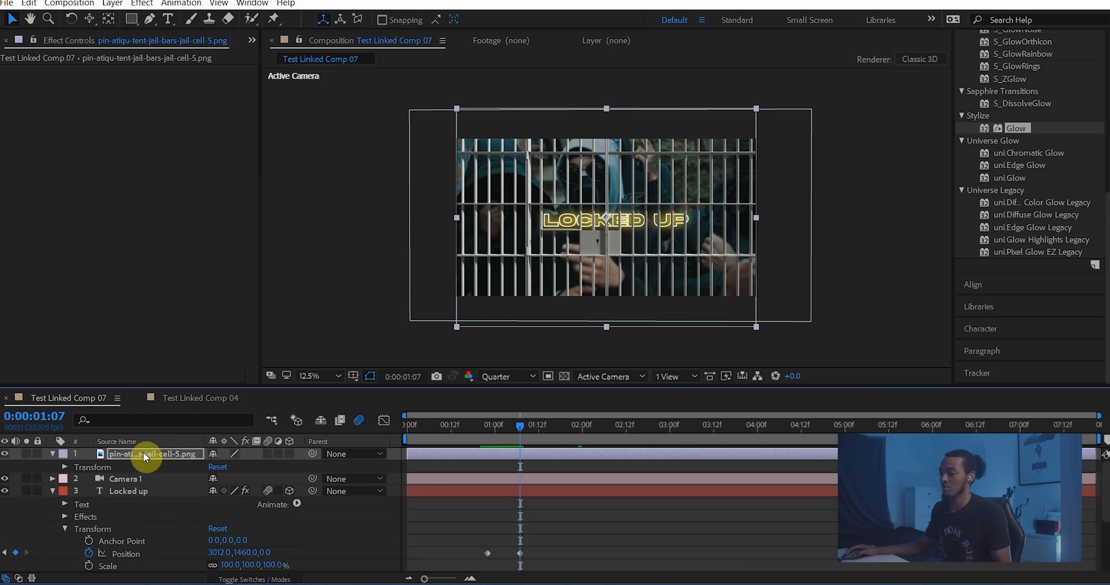
pyautogui.click(146, 480)
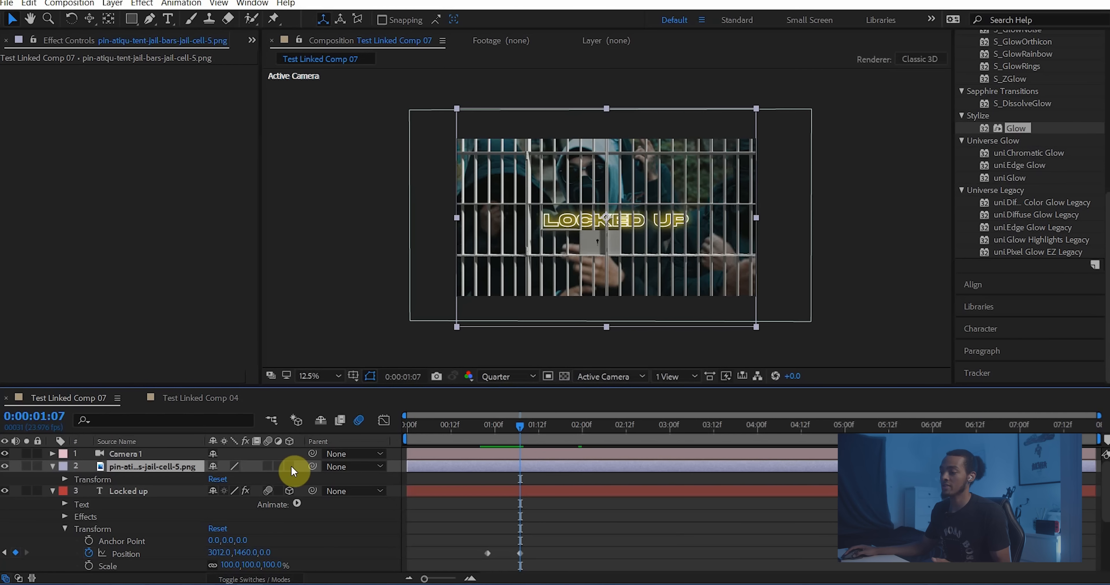
pyautogui.click(290, 467)
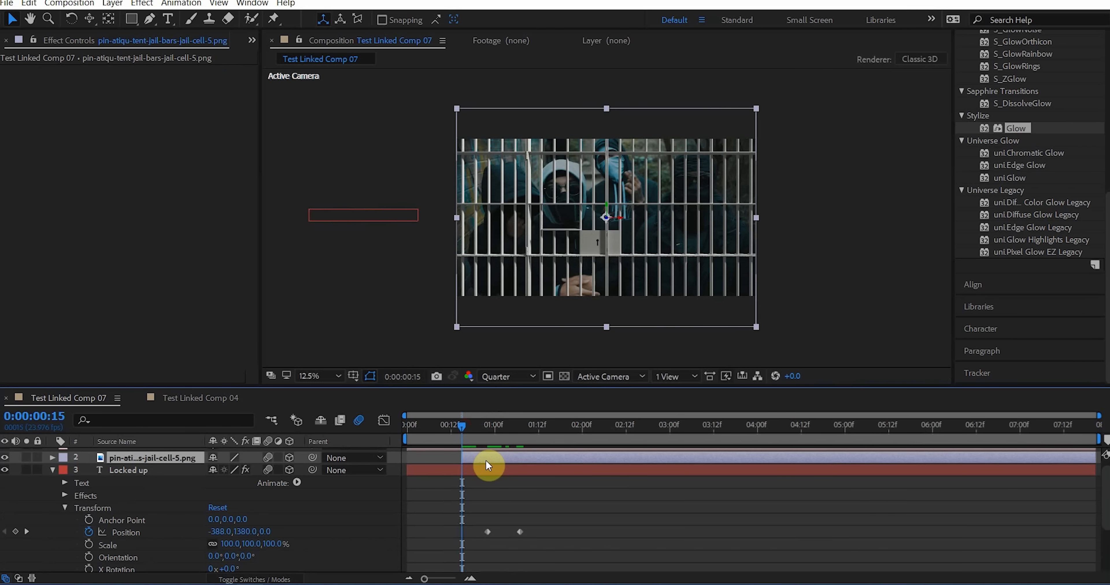
# Step: Add a Position keyframe to the jail-bars layer and move it to about 0:00:01:11 as the end of its drop
pyautogui.press('p')
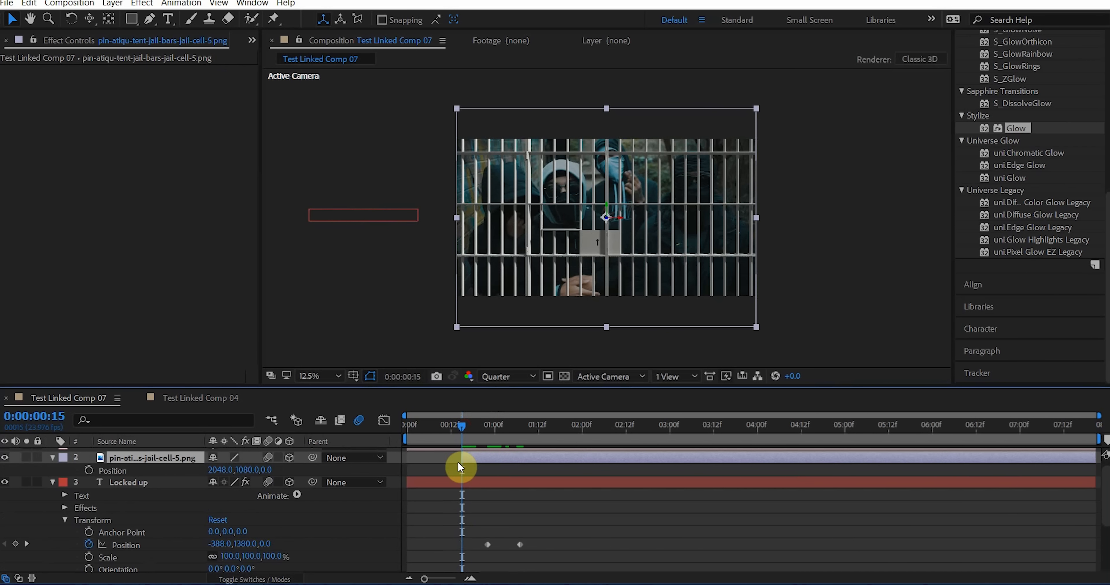
pyautogui.click(90, 470)
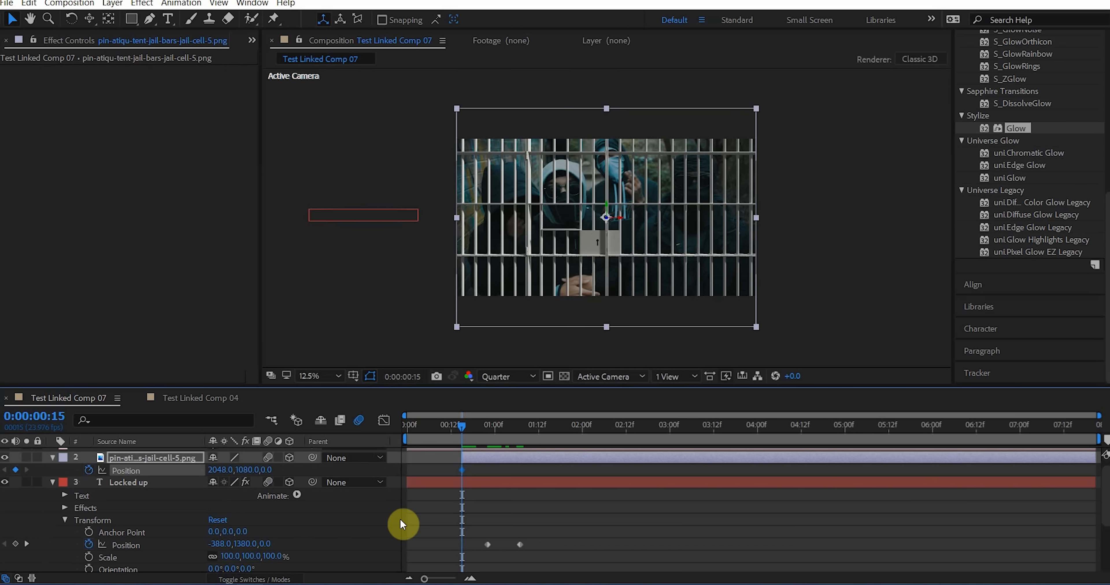
pyautogui.click(463, 469)
pyautogui.moveTo(464, 467); pyautogui.dragTo(534, 469)
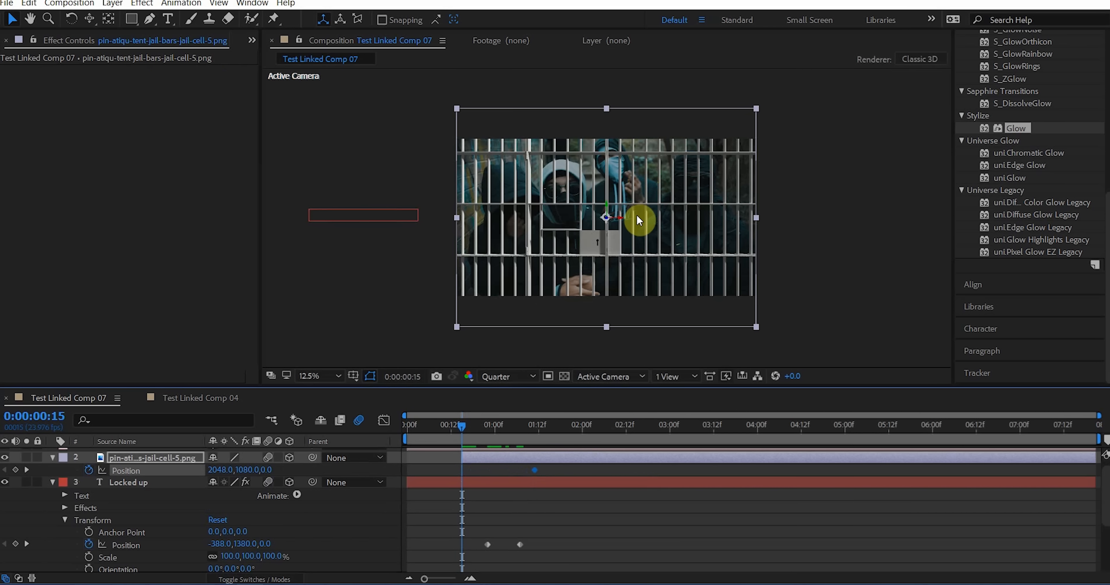
# Step: Move the jail bars straight up out of the frame at 0:00:00:22 to set their starting Position keyframe
pyautogui.moveTo(468, 432); pyautogui.dragTo(490, 437)
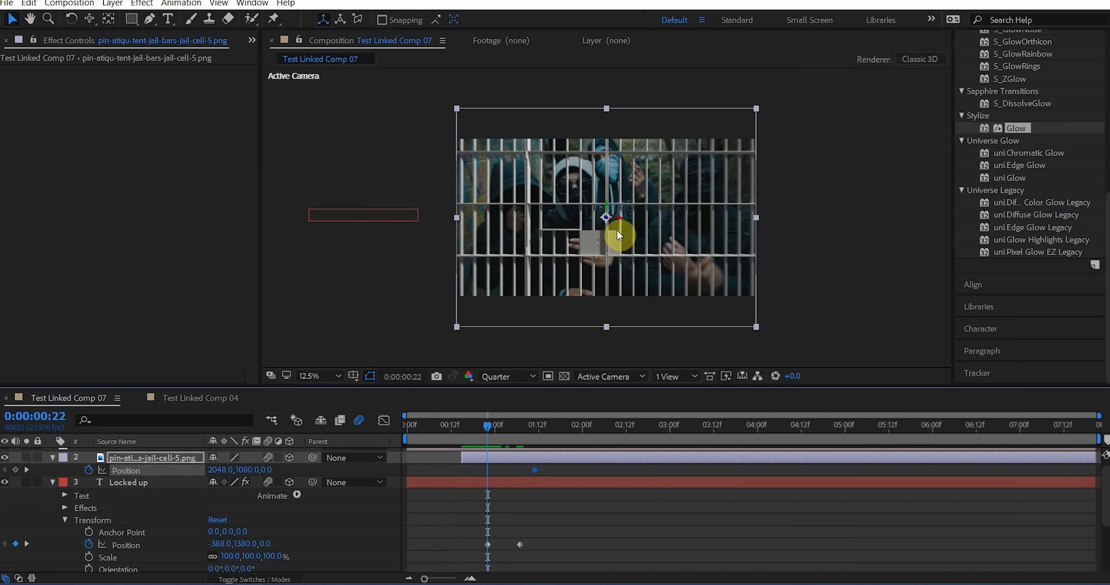
pyautogui.moveTo(707, 157); pyautogui.dragTo(703, 50)
pyautogui.moveTo(690, 184); pyautogui.dragTo(694, 64)
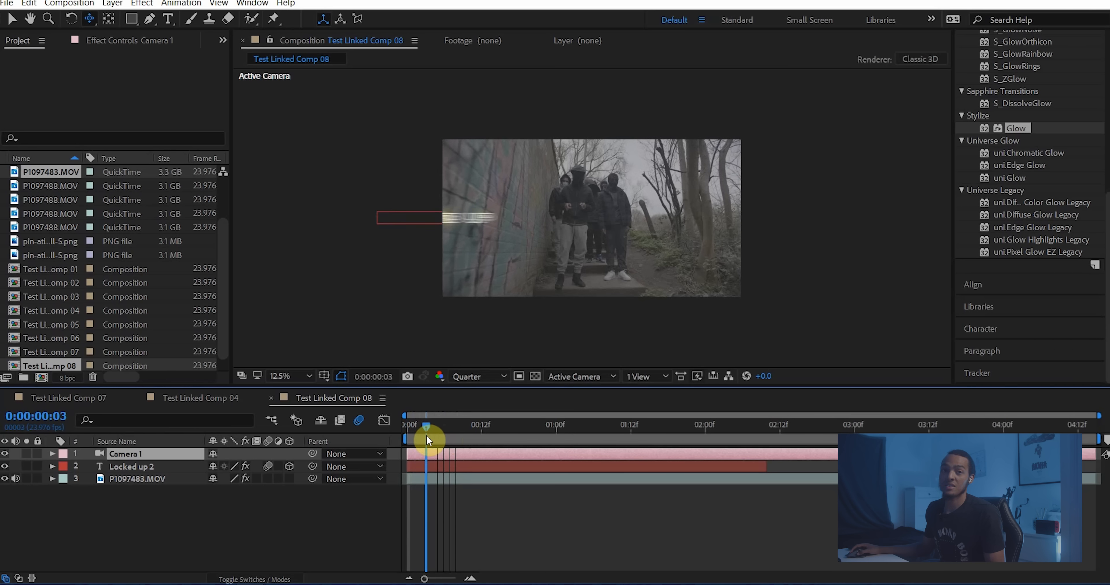
# Step: Find the 3D Camera Tracker effect and apply it to the P1097483.MOV footage layer at 0:00:00:08
pyautogui.moveTo(426, 437); pyautogui.dragTo(456, 436)
pyautogui.click(487, 477)
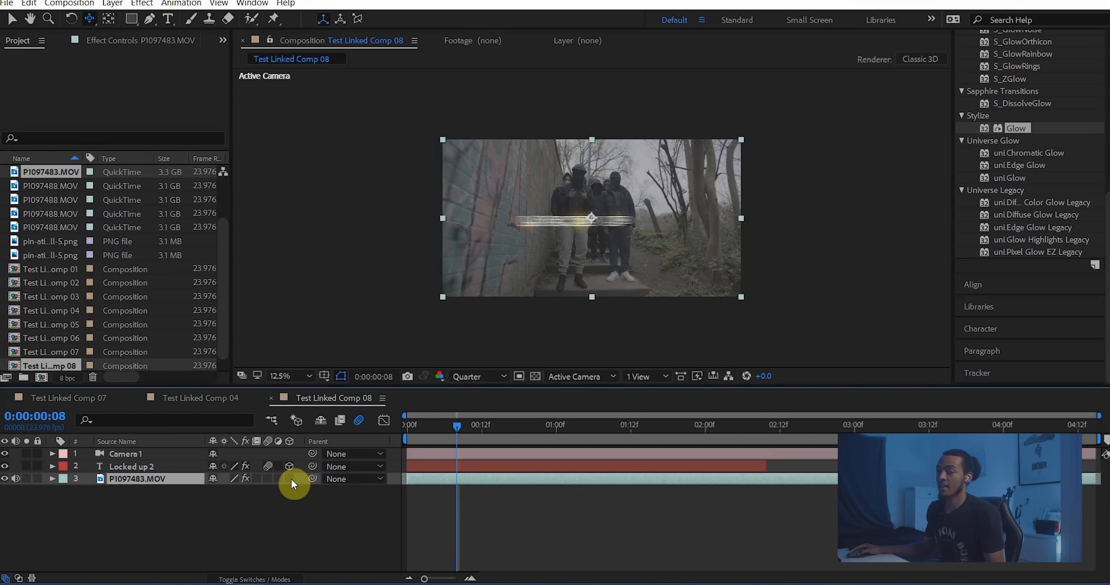
pyautogui.hotkey('ctrl', '5')
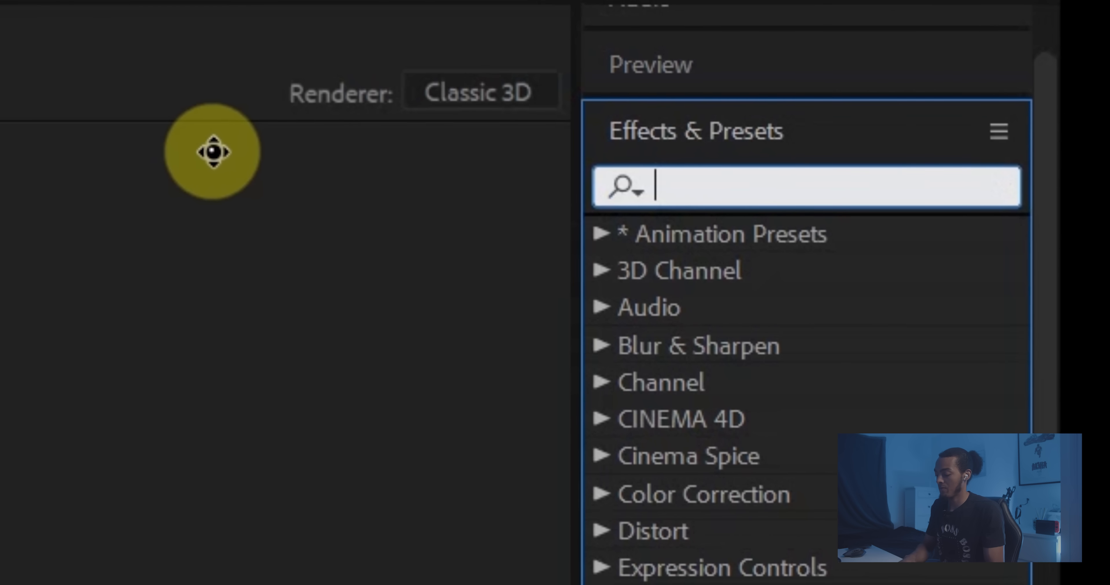
pyautogui.write('3d')
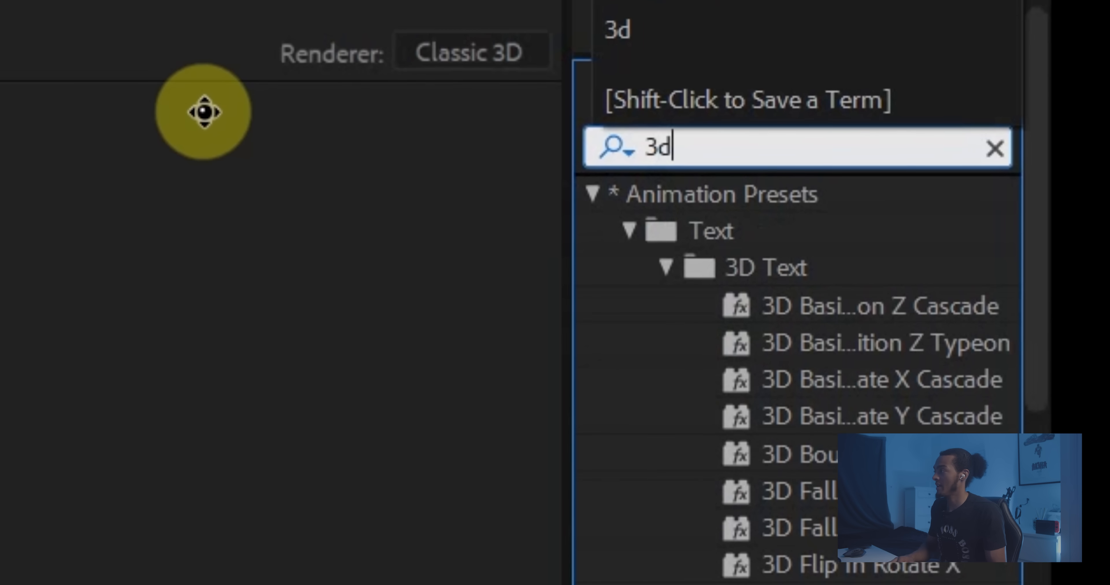
pyautogui.write(' cam')
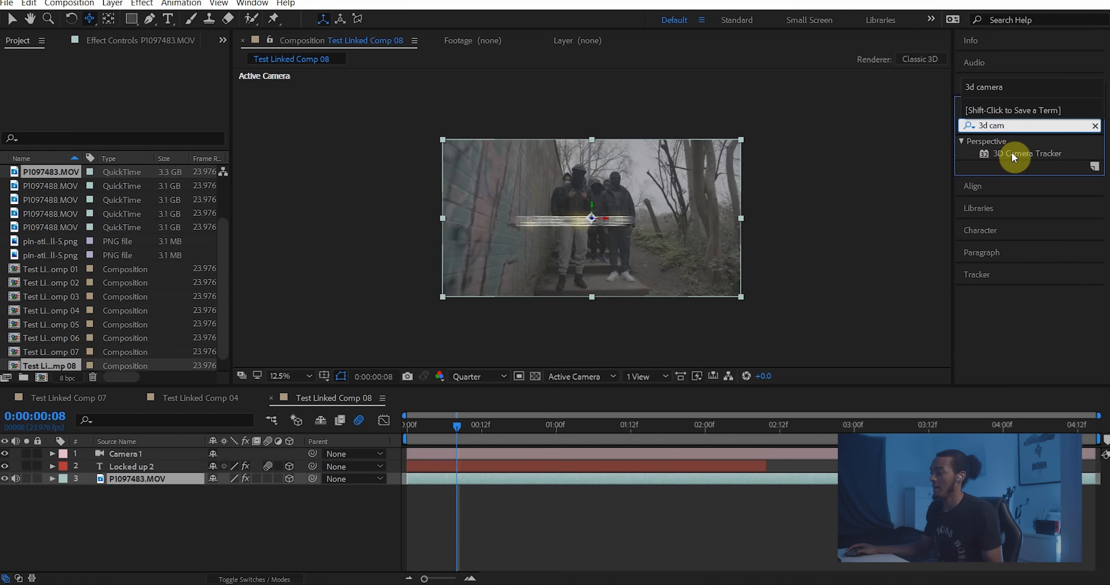
pyautogui.moveTo(785, 177); pyautogui.dragTo(625, 481)
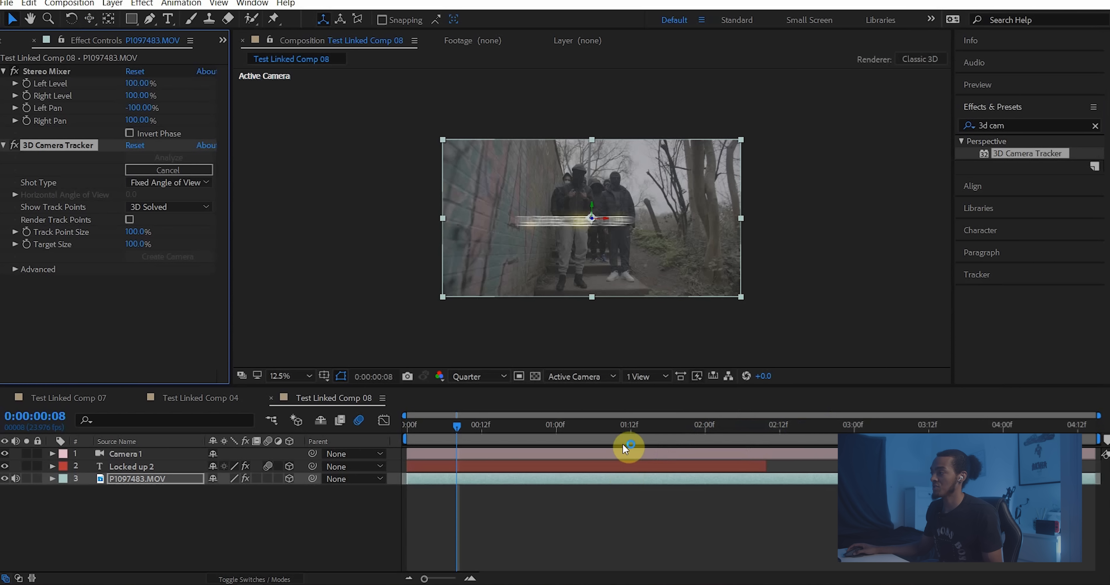
# Step: Hide the Locked up 2 title layer over the footage being analyzed
pyautogui.scroll(4, 617, 217)
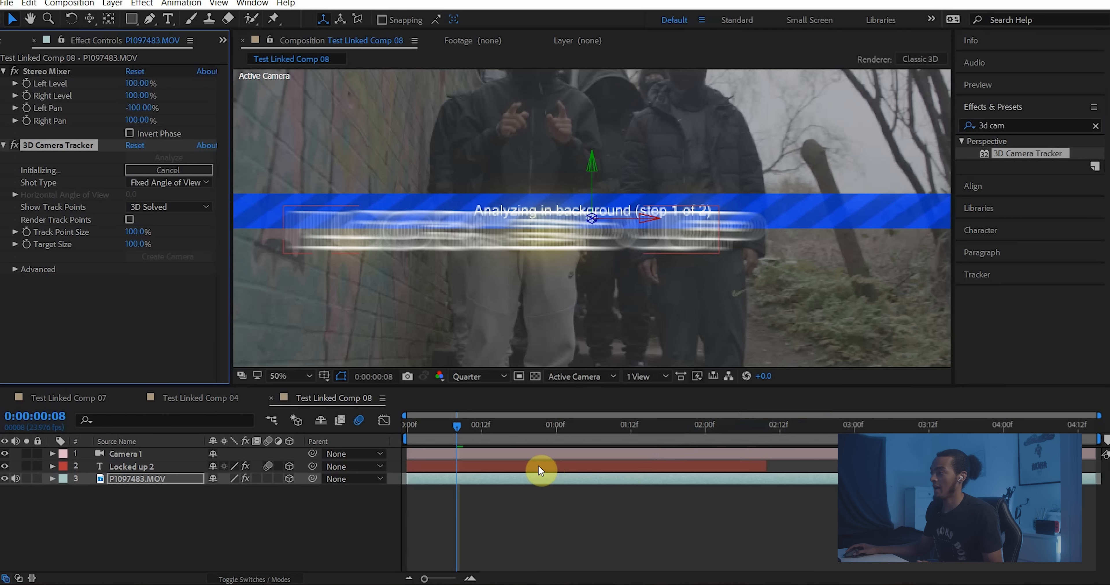
pyautogui.click(541, 468)
pyautogui.click(5, 467)
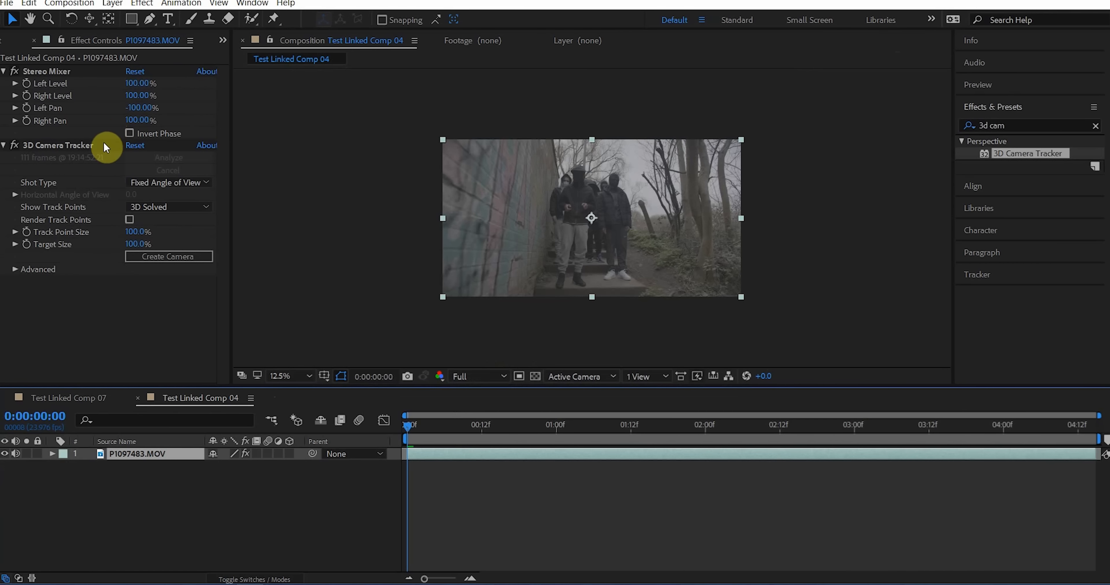
# Step: Display the 3D Camera Tracker's solved points on the footage in Test Linked Comp 04 and play through to 0:00:00:11
pyautogui.click(90, 145)
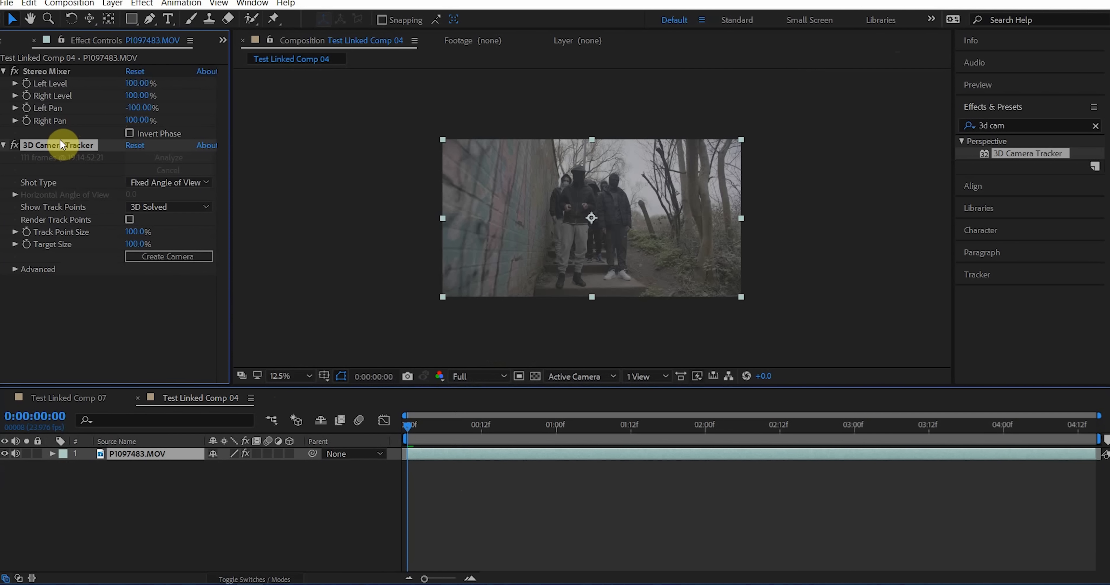
pyautogui.press('.')
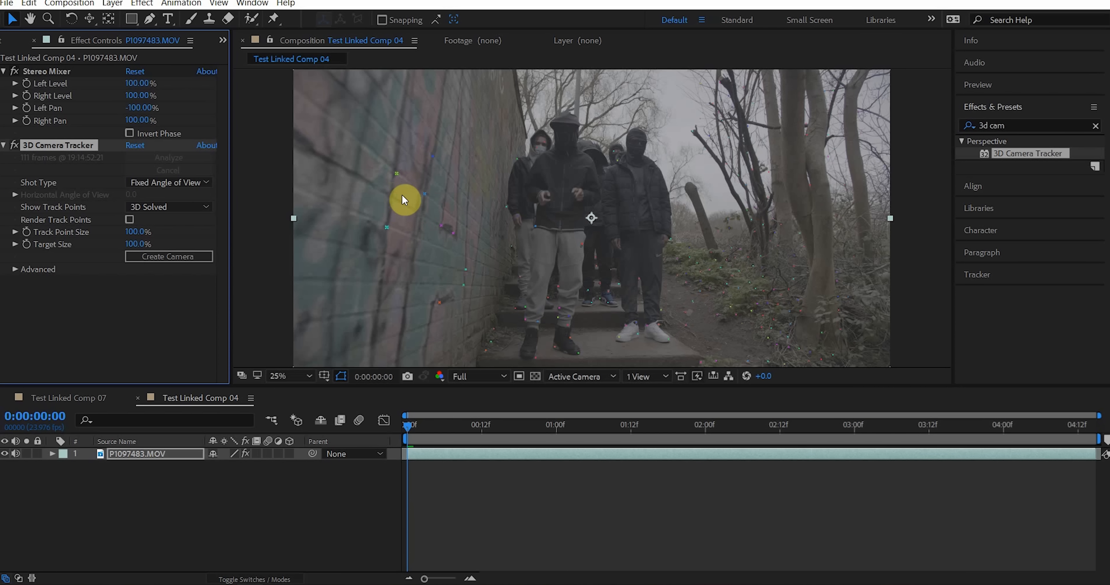
pyautogui.press('space')
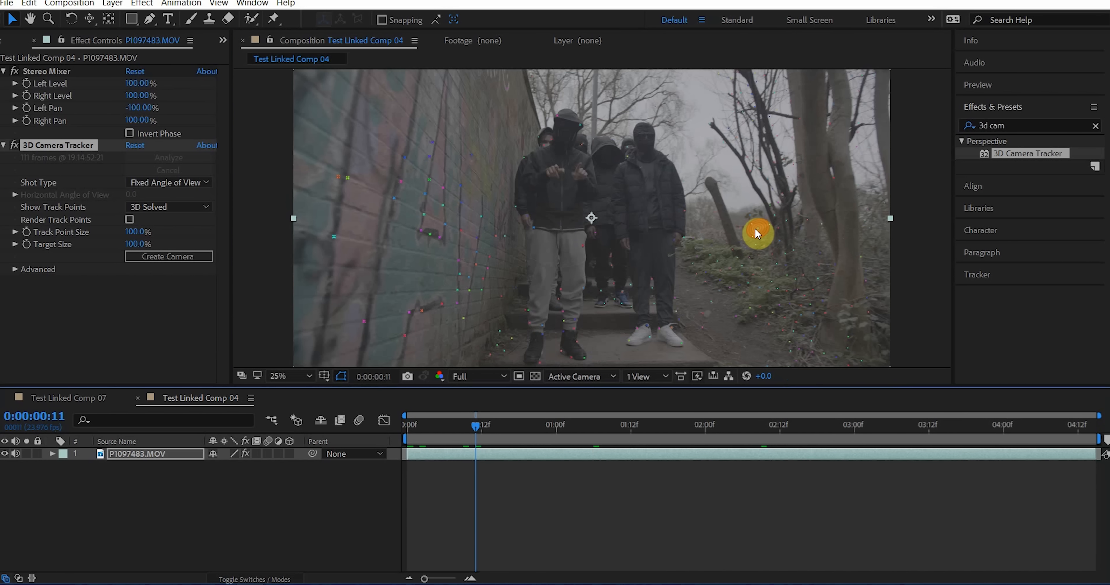
# Step: Choose a track point on the wooded ground beside the path and create a text layer and tracker camera from it
pyautogui.click(775, 312)
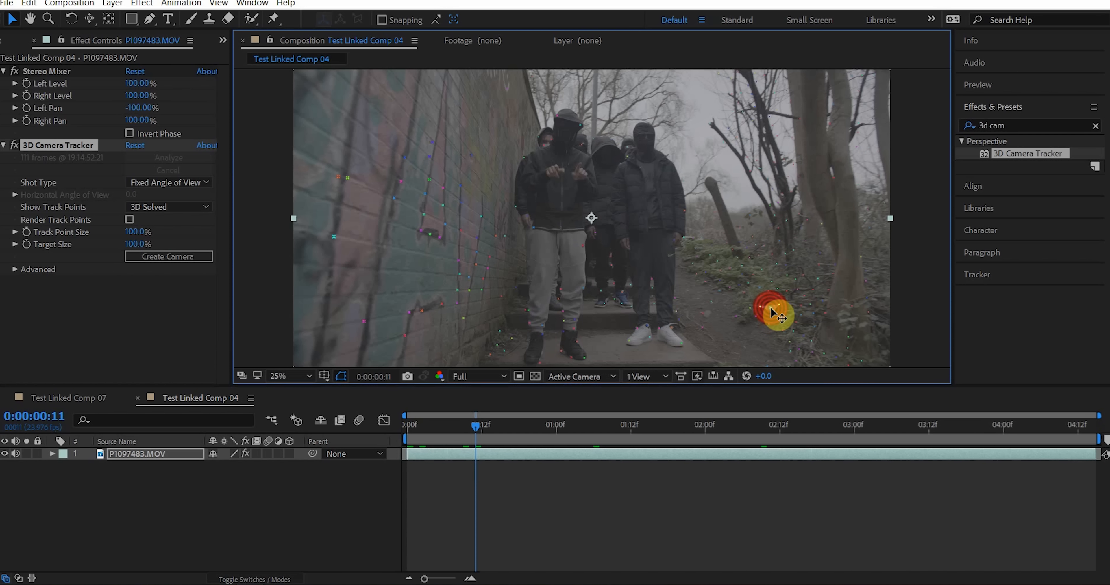
pyautogui.moveTo(771, 307); pyautogui.dragTo(797, 330)
pyautogui.rightClick(798, 333)
pyautogui.click(815, 339)
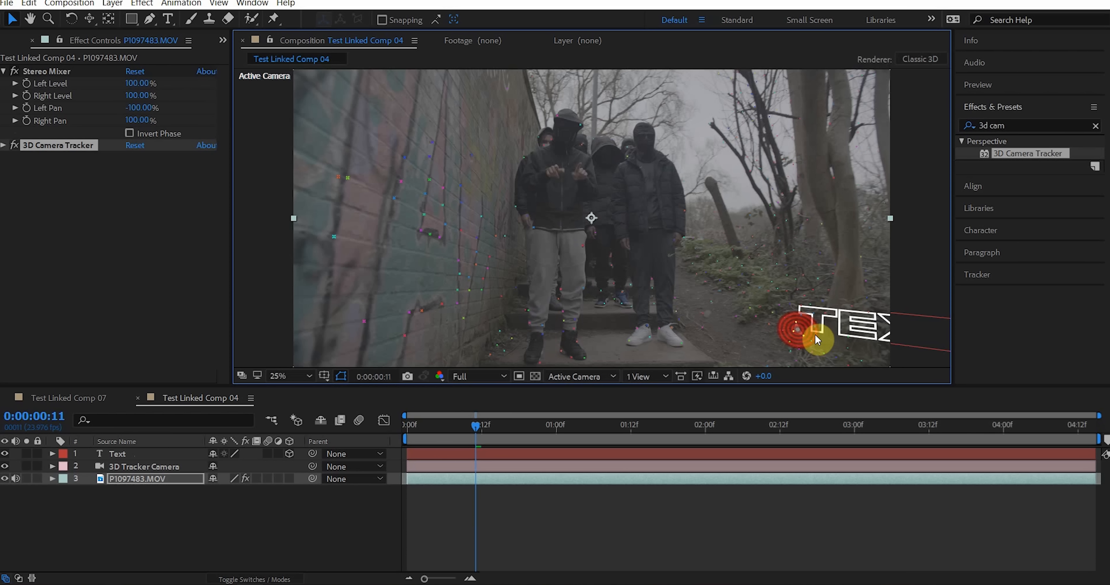
# Step: Move the tracked text up and inward beside the standing group, and reveal its Transform properties
pyautogui.moveTo(867, 339); pyautogui.dragTo(772, 294)
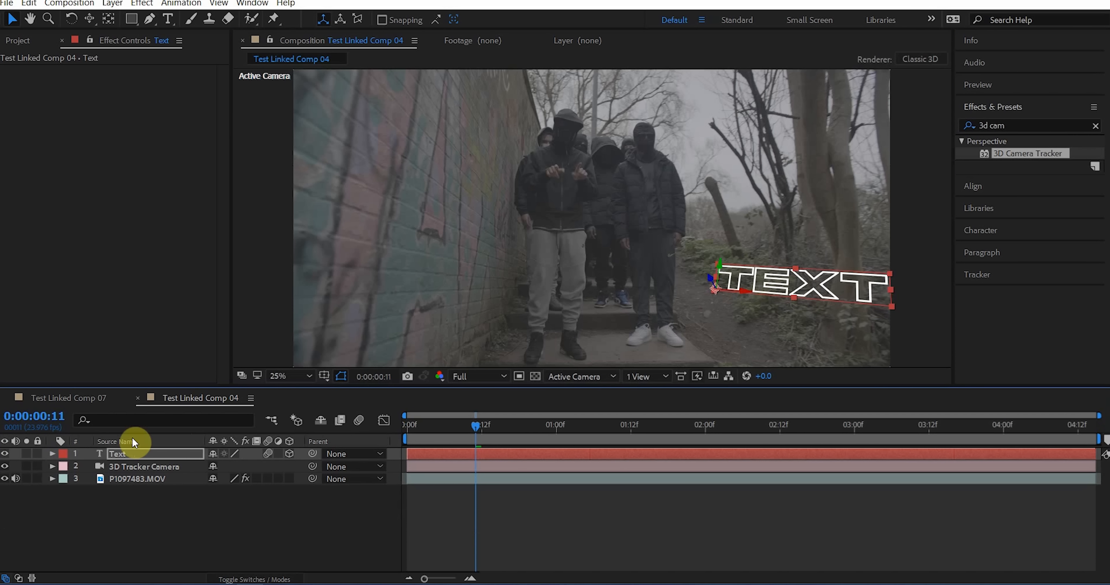
pyautogui.click(52, 454)
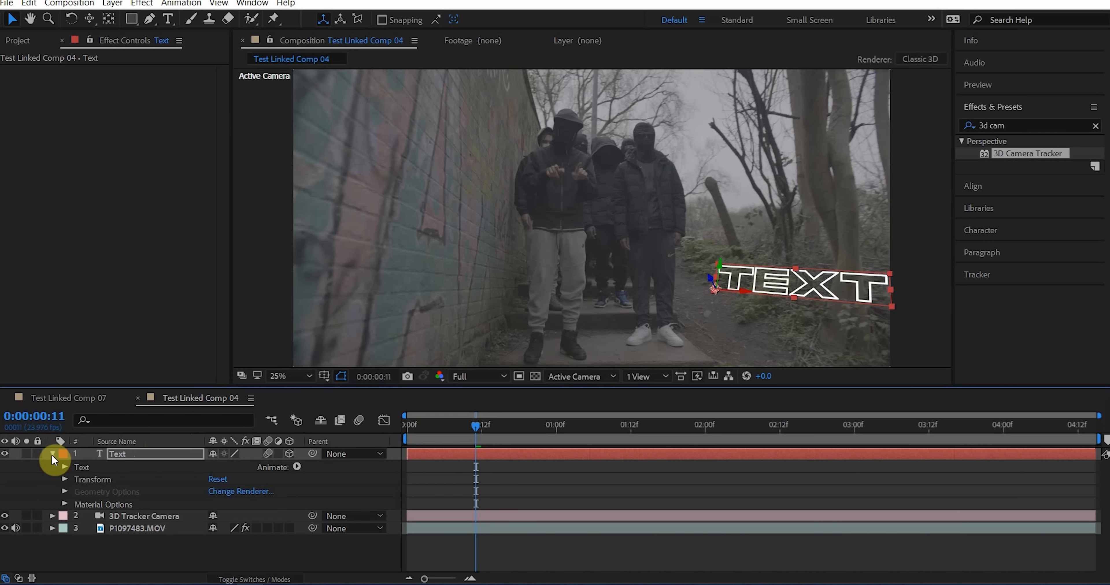
pyautogui.click(65, 477)
pyautogui.scroll(-3, 137, 485)
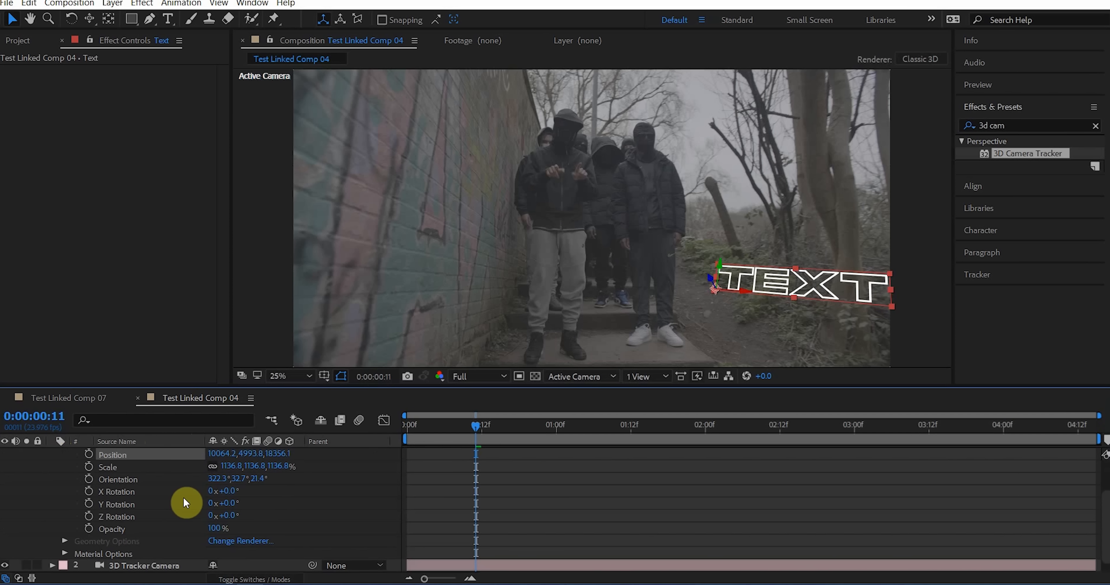